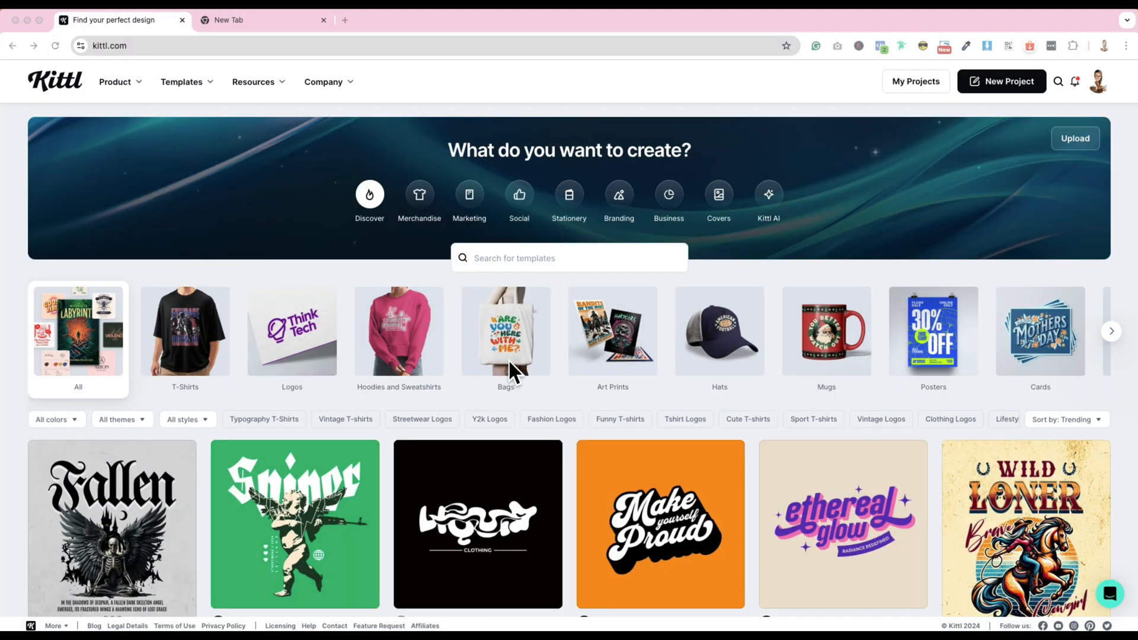
- Show the bag templates and browse the designs for a suitable slogan layout
left_click(520, 356)
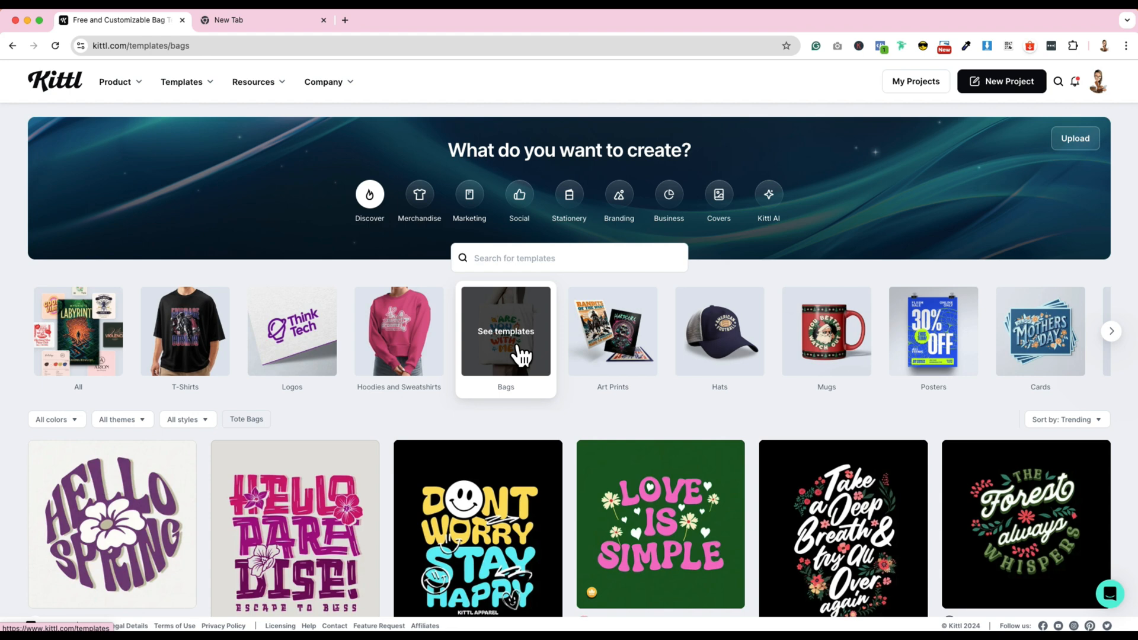
scroll(521, 356, "down", 3)
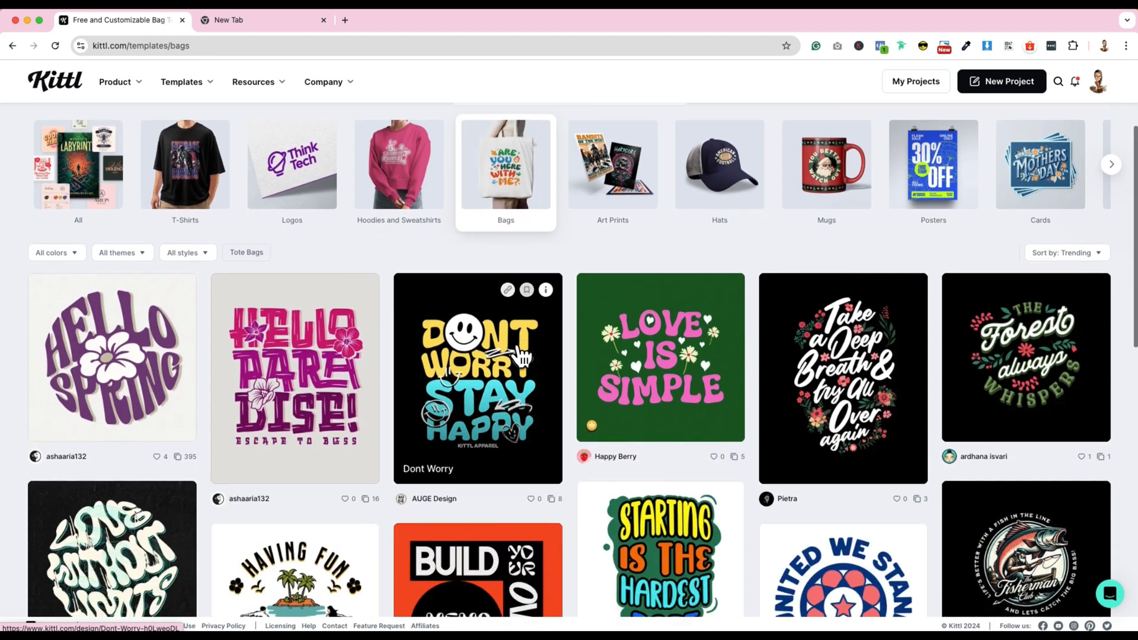
scroll(520, 355, "down", 2)
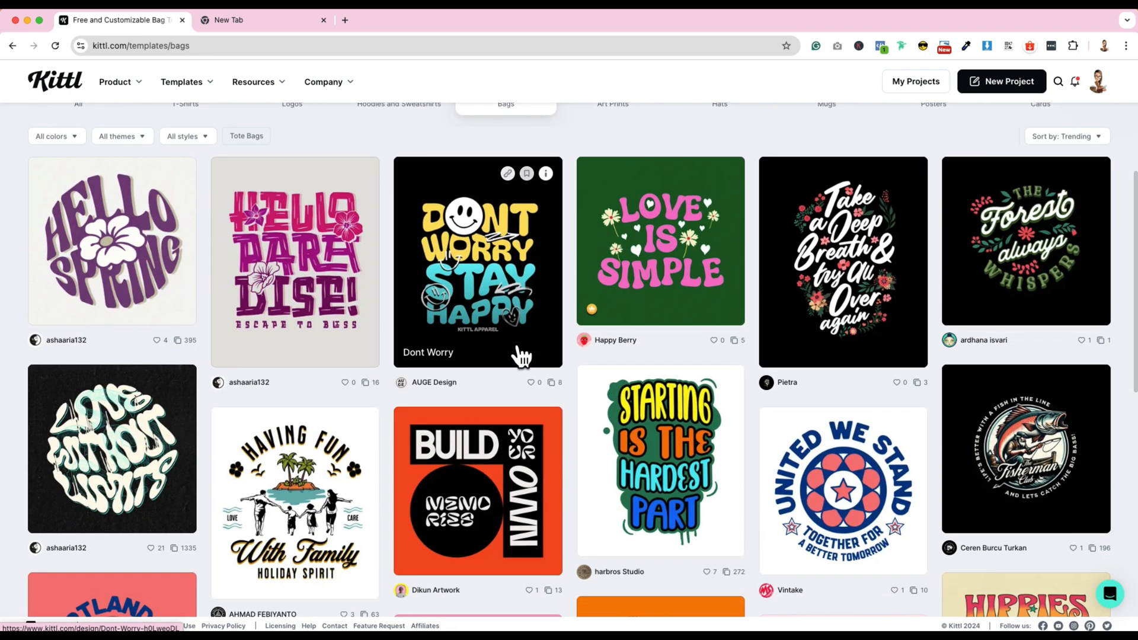
scroll(520, 356, "down", 3)
scroll(520, 356, "down", 5)
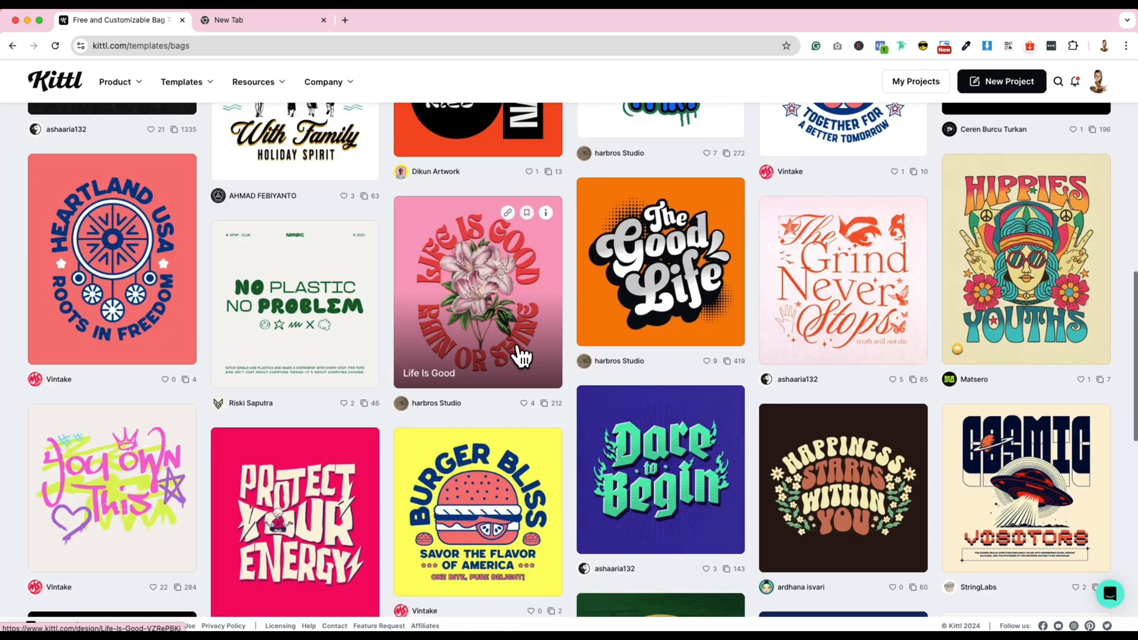
scroll(521, 356, "down", 2)
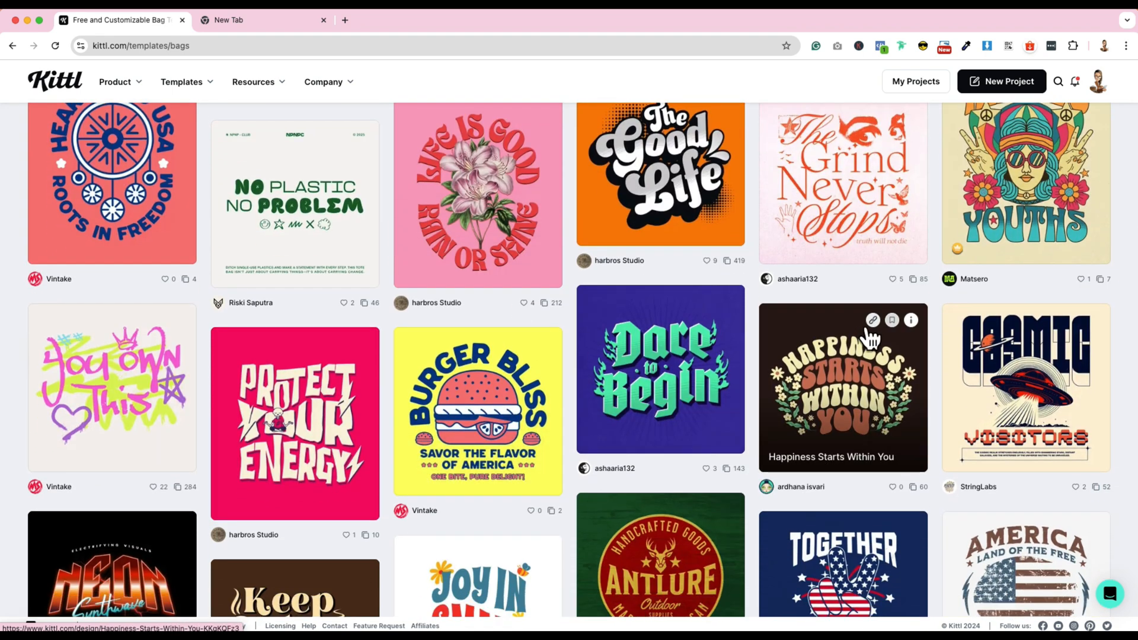
scroll(1105, 301, "down", 3)
scroll(1105, 301, "down", 2)
scroll(1105, 301, "down", 3)
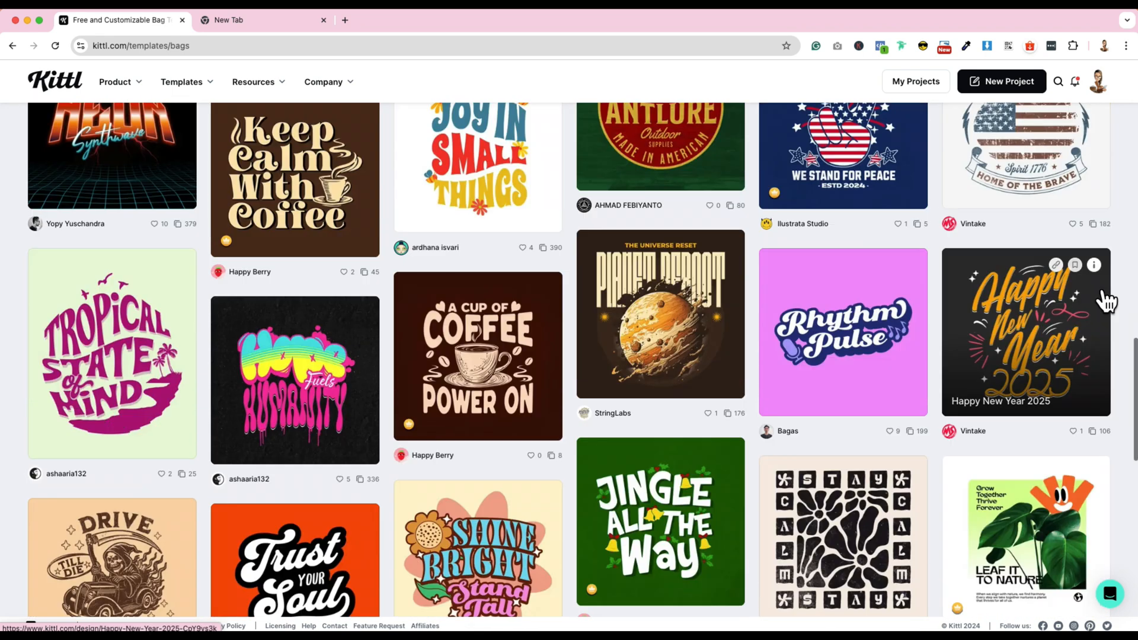
scroll(1105, 301, "down", 3)
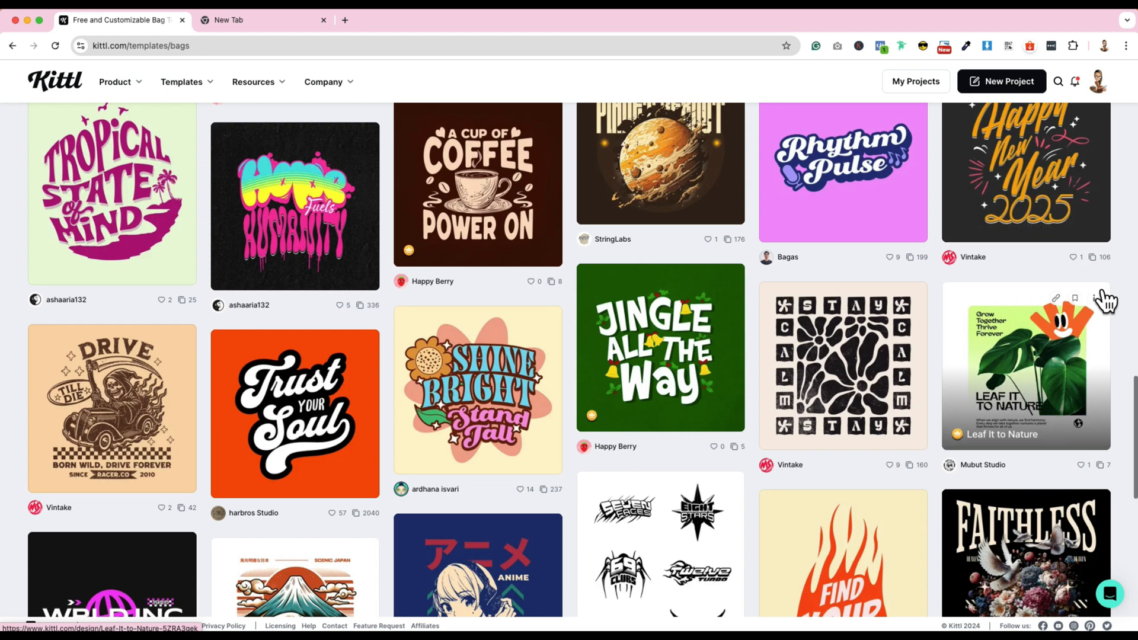
scroll(1105, 301, "down", 5)
scroll(1106, 301, "down", 5)
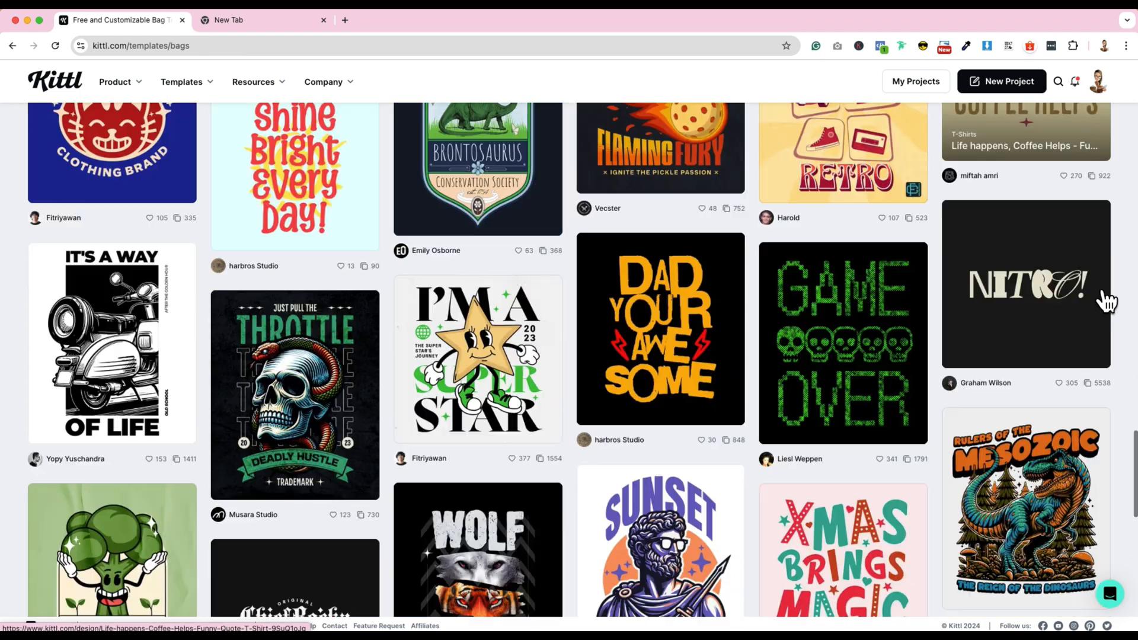
scroll(1105, 301, "down", 2)
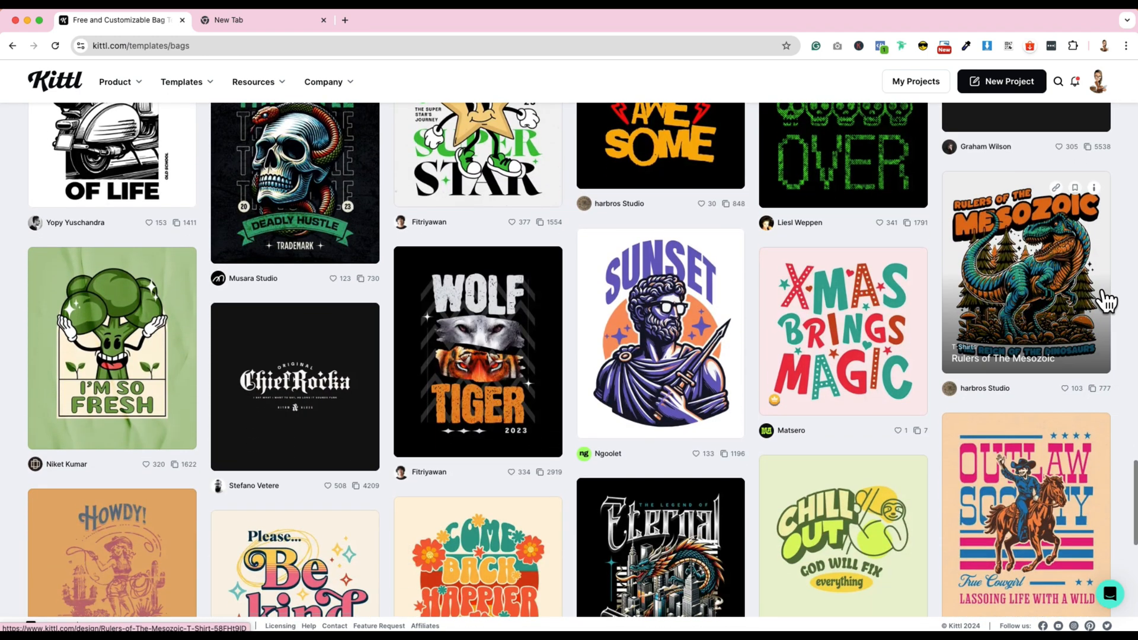
scroll(1106, 301, "down", 5)
scroll(1105, 301, "down", 2)
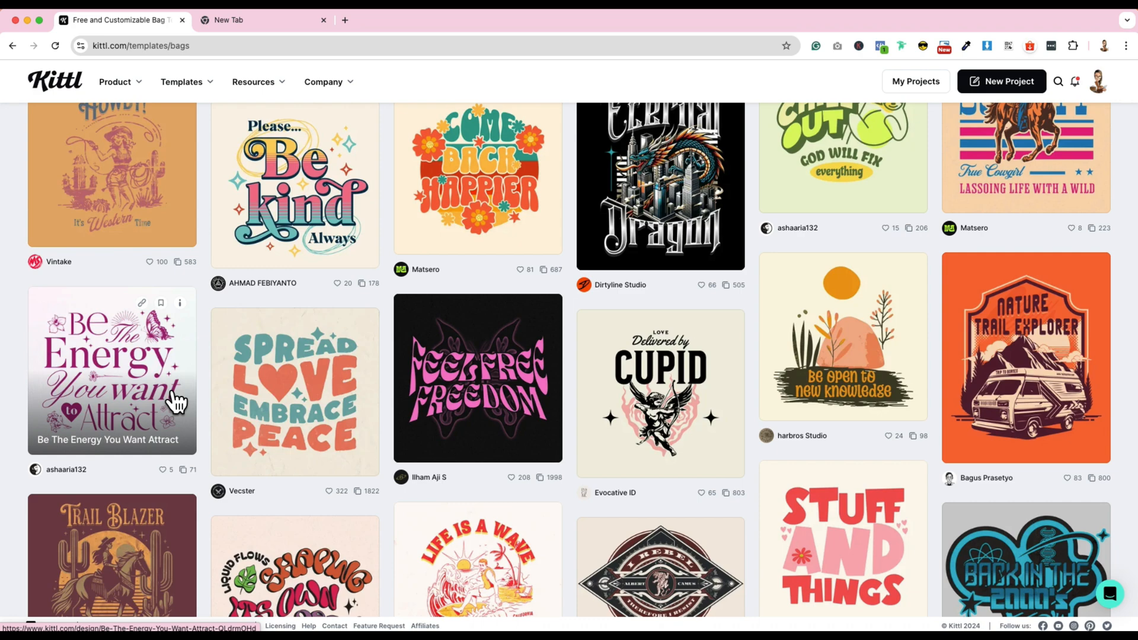
scroll(176, 403, "down", 1)
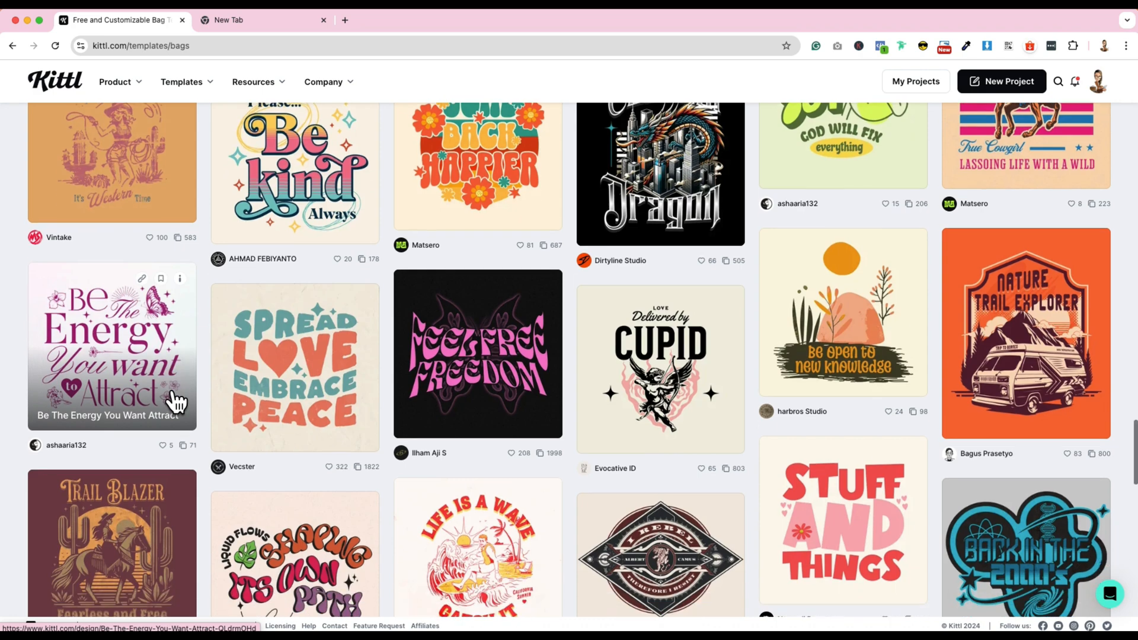
scroll(175, 399, "down", 8)
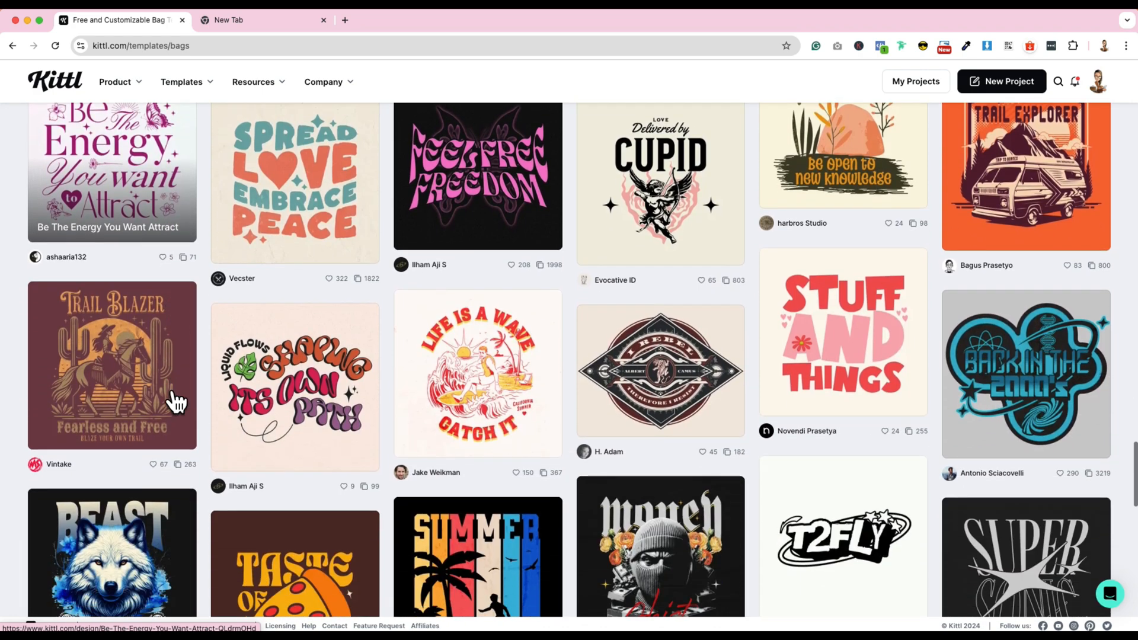
scroll(176, 393, "down", 1)
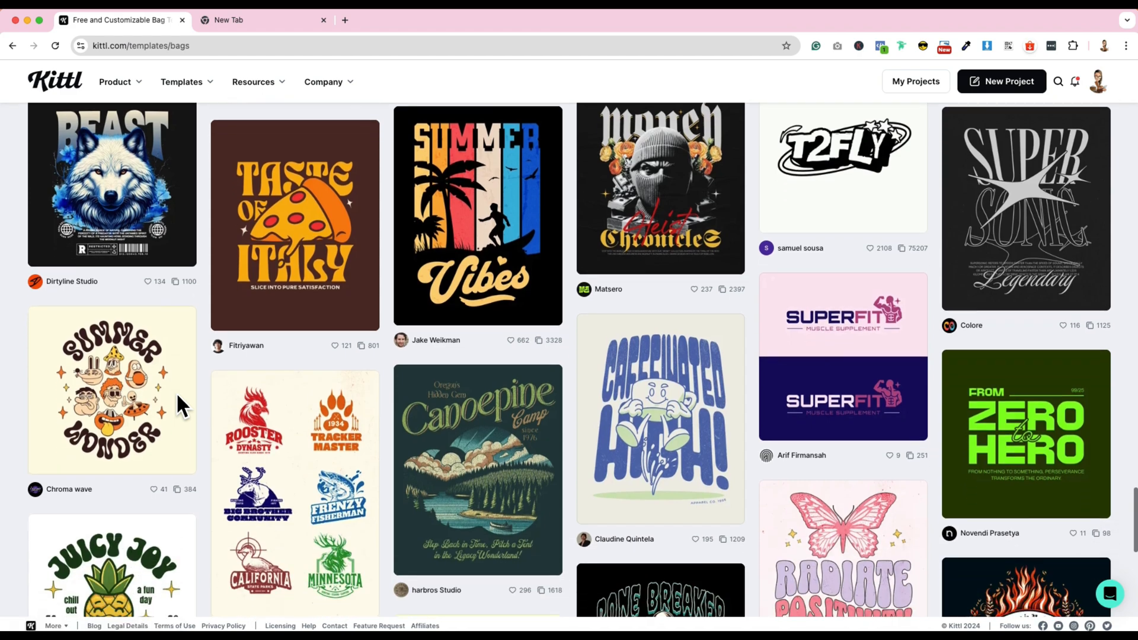
scroll(176, 403, "down", 5)
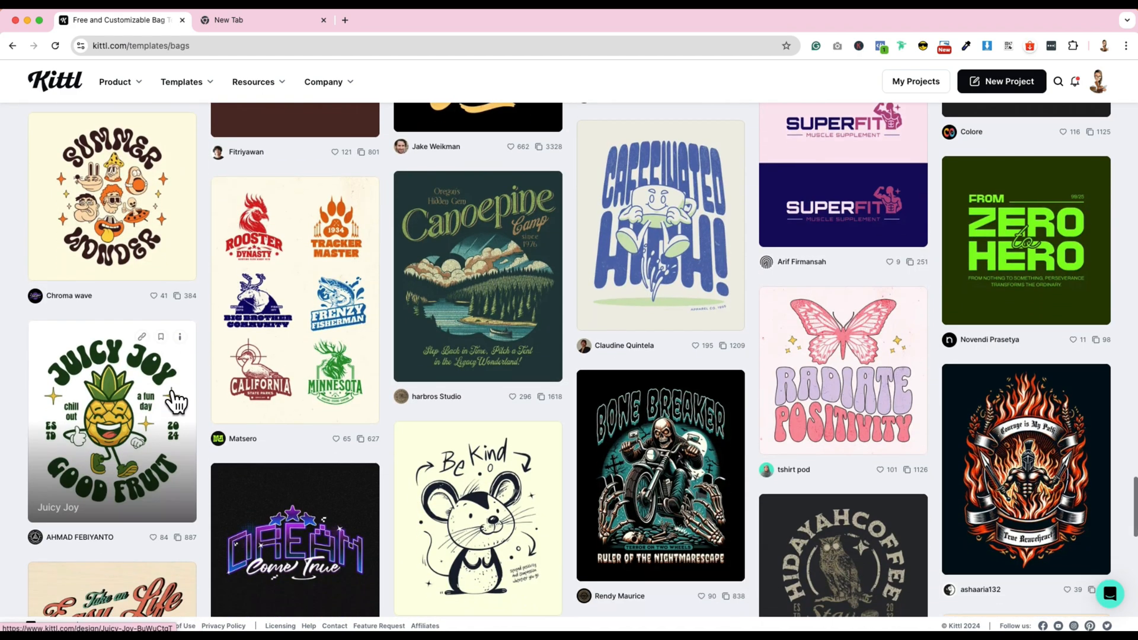
scroll(176, 401, "down", 6)
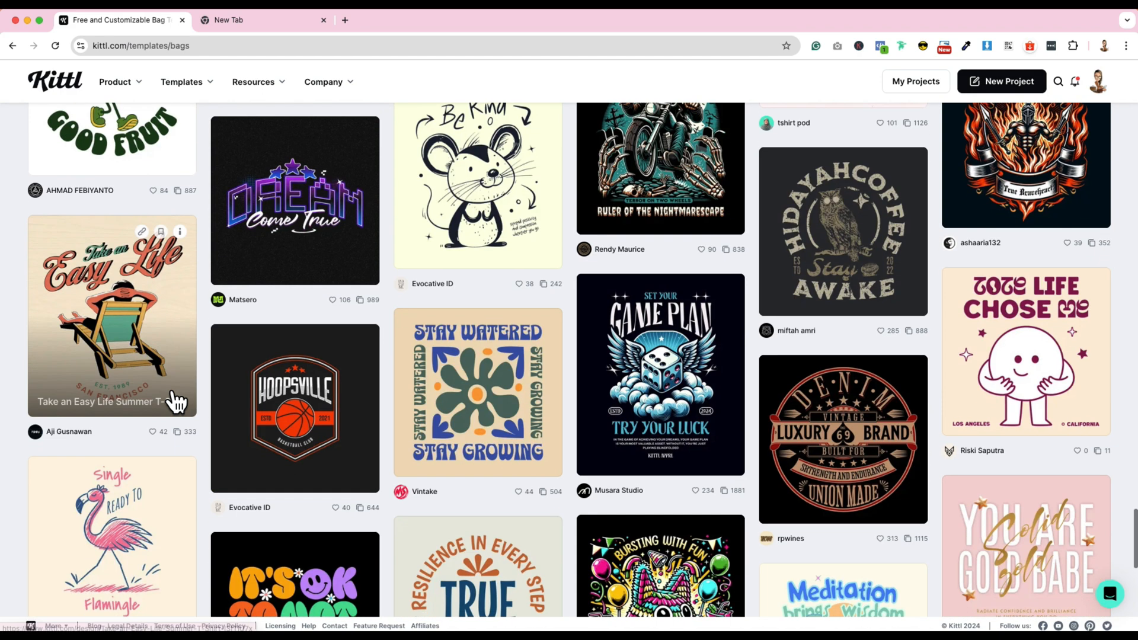
scroll(176, 402, "down", 1)
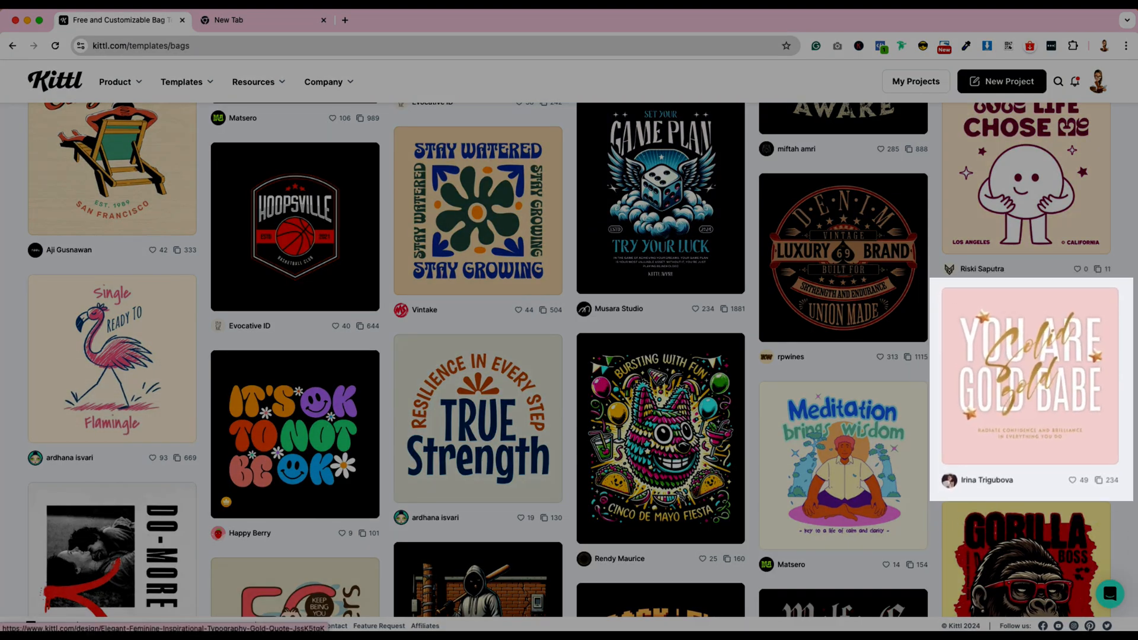
scroll(1032, 307, "down", 2)
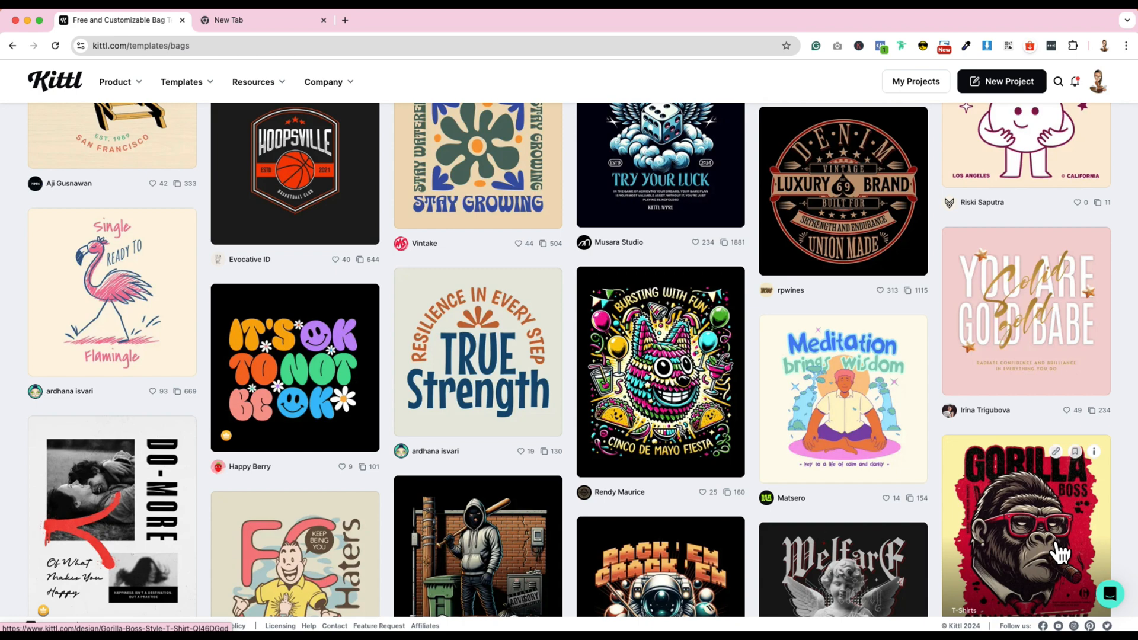
- Open the "True Strength" template with the "Resilience in every step" arc in the editor
scroll(1059, 553, "up", 3)
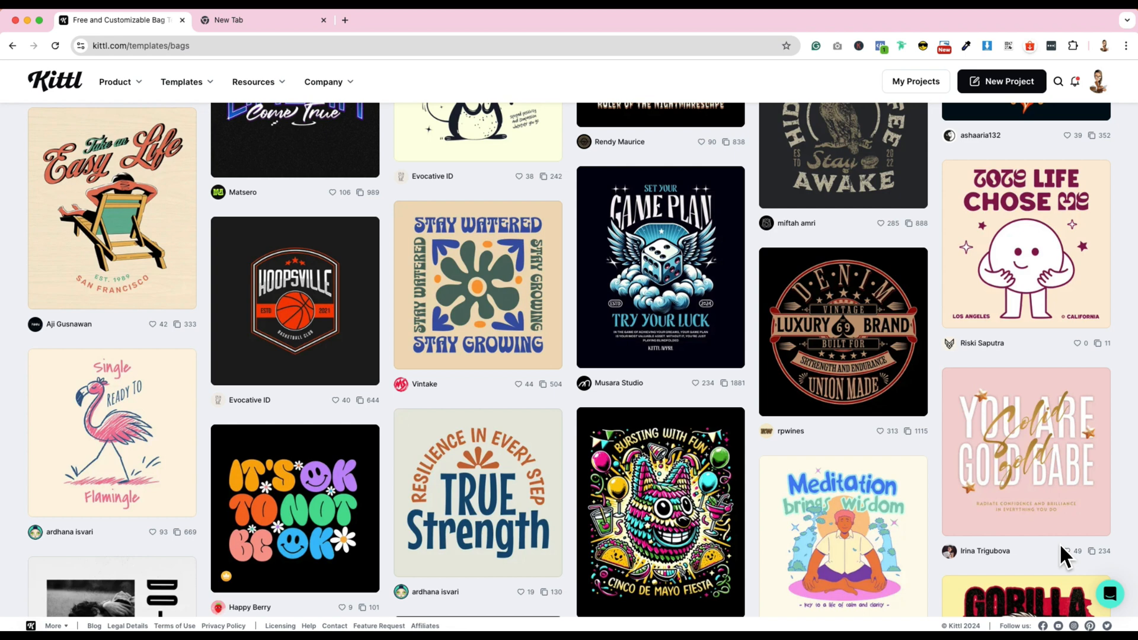
mouse_move(1040, 317)
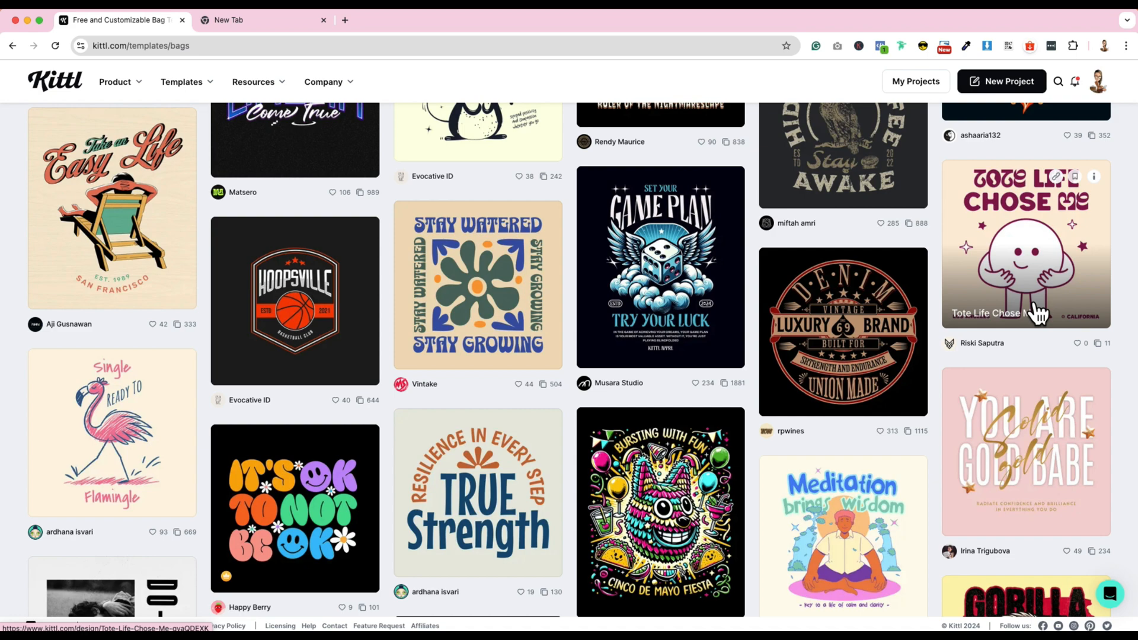
scroll(1038, 314, "up", 1)
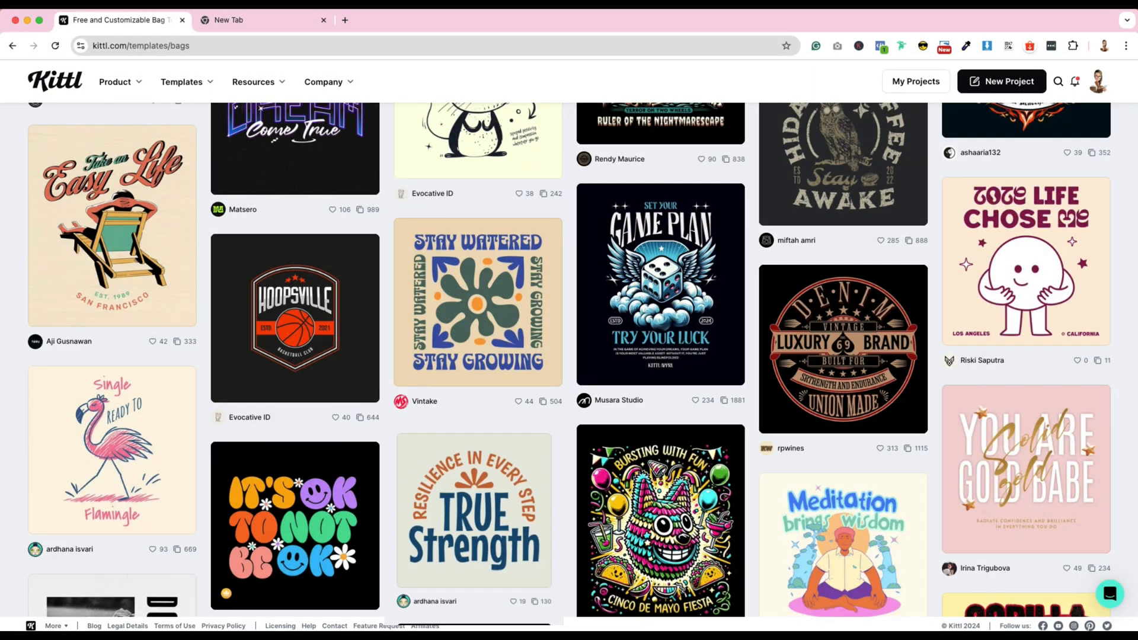
left_click(510, 508)
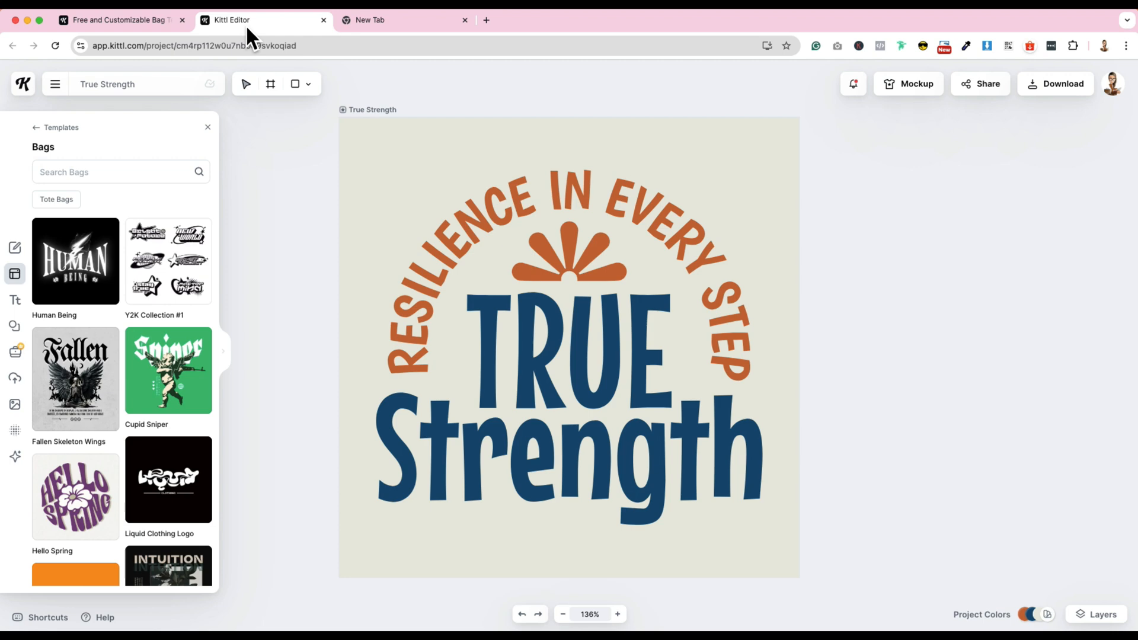
- Duplicate the True Strength artboard so the original design is kept as the basis
left_click(394, 137)
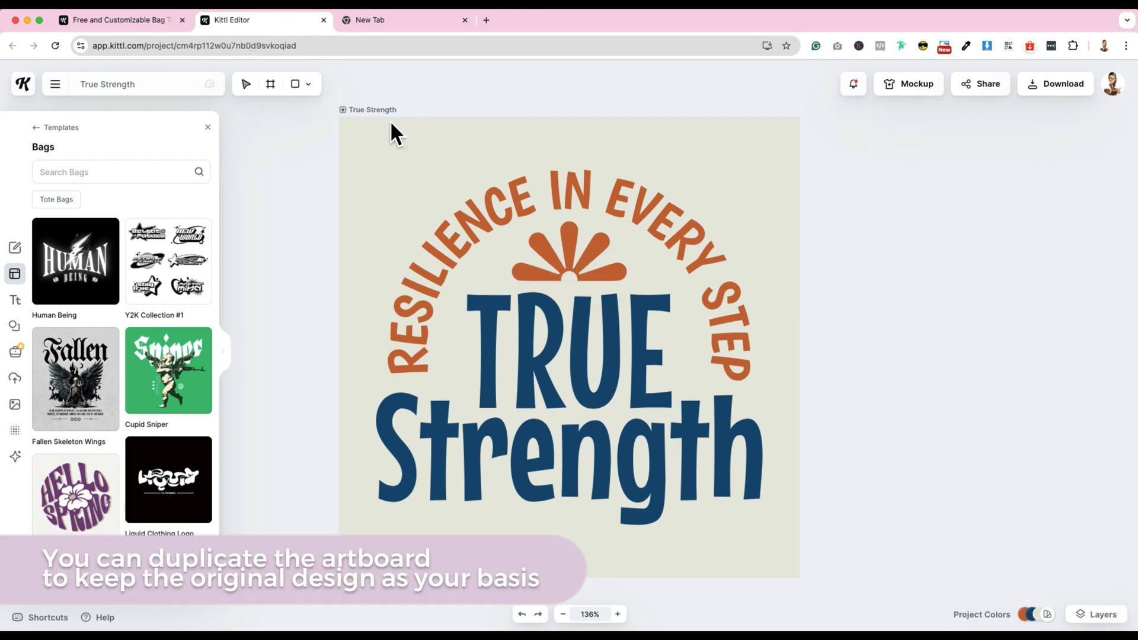
scroll(390, 122, "up", 1)
left_click(379, 121)
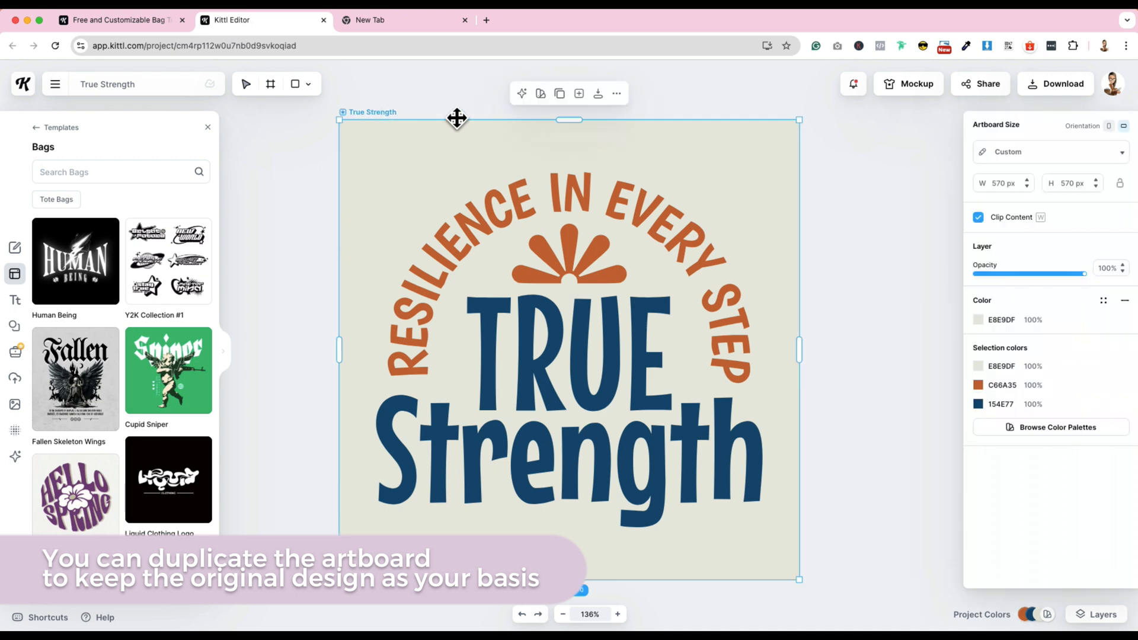
left_click(559, 92)
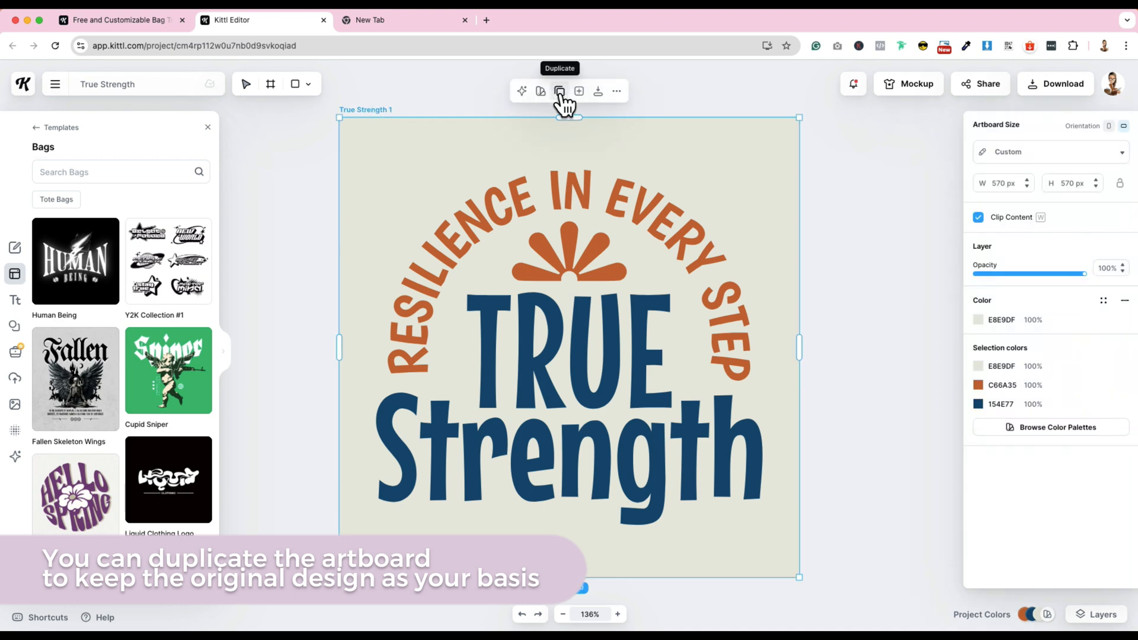
scroll(822, 308, "right", 2)
scroll(827, 320, "down", 5)
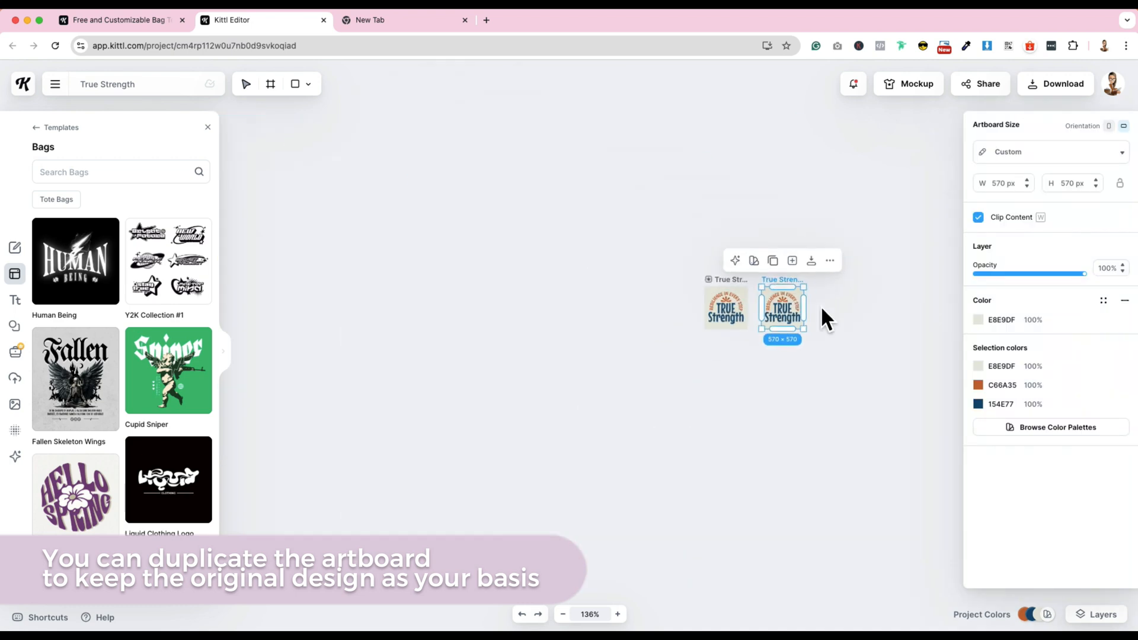
- Replace the word "TRUE" with "Energy" on the duplicated artboard
scroll(823, 317, "up", 4)
left_click(689, 336)
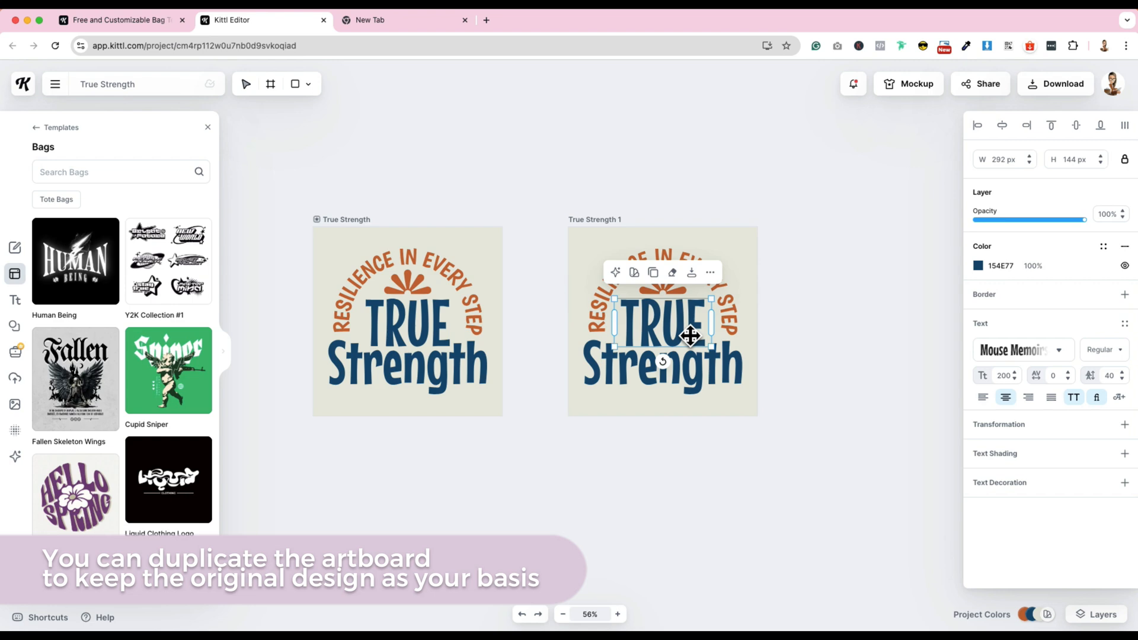
double_click(689, 336)
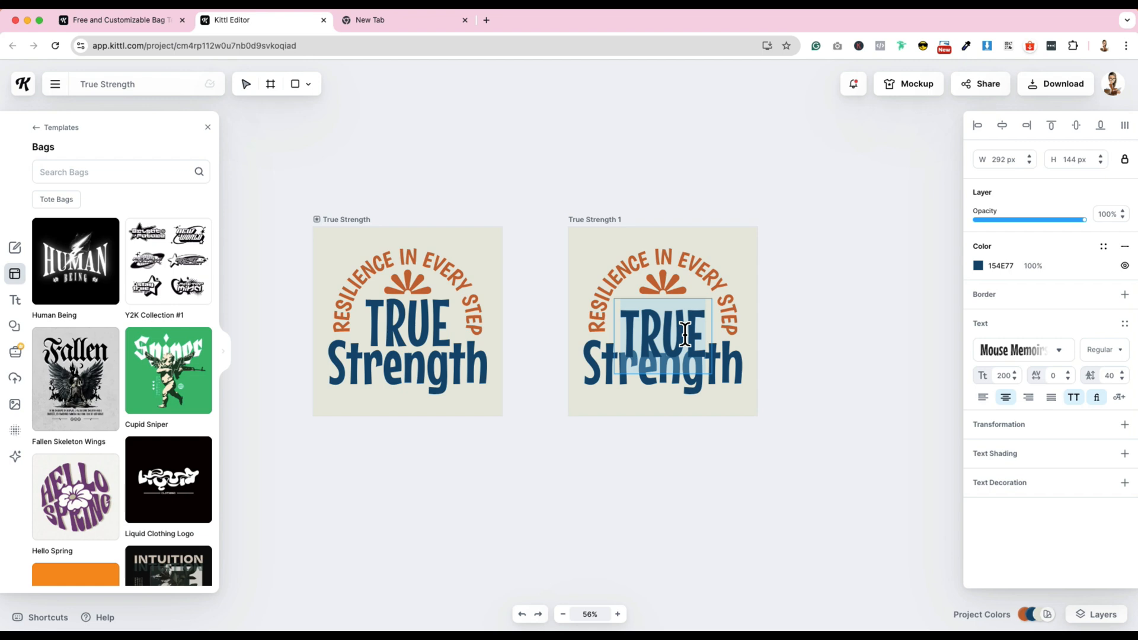
type("E")
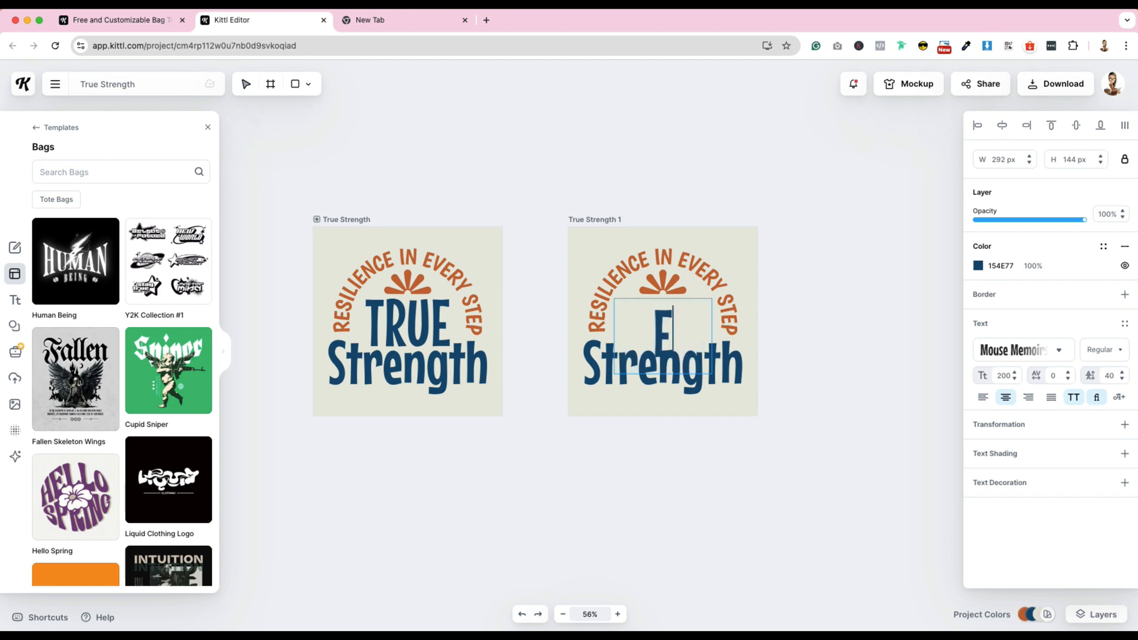
type("nergy")
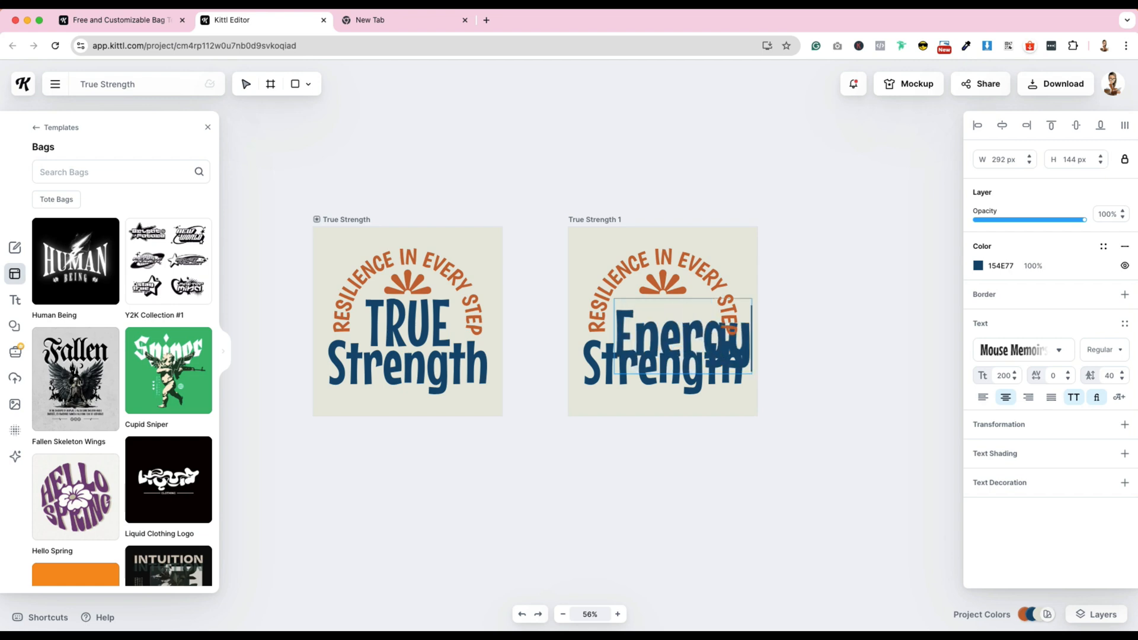
key("BackSpace")
key("BackSpace")
key("BackSpace")
key("BackSpace")
key("BackSpace")
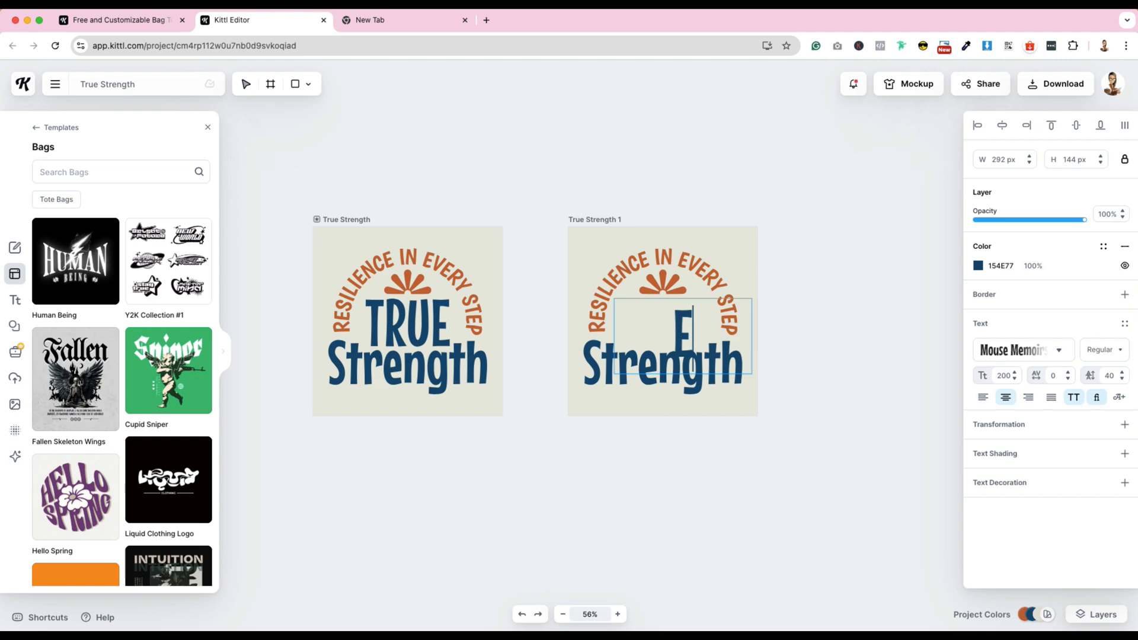
type("nergy")
- Search the typefaces for "muli" for the whole ENERGY text
key("ctrl+a")
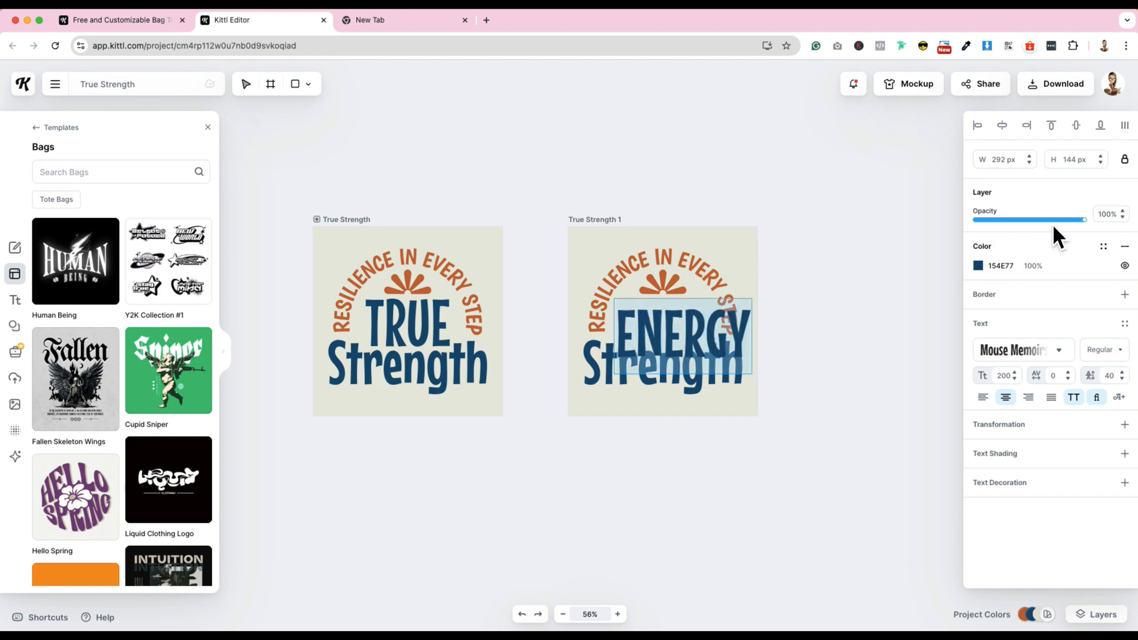
left_click(1020, 352)
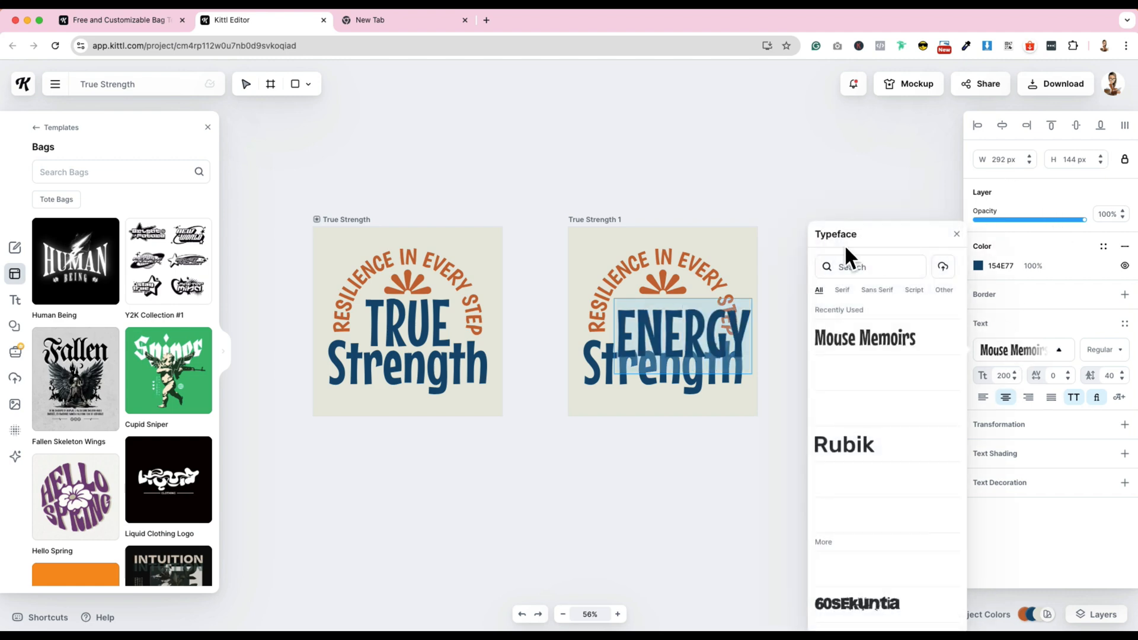
left_click(854, 268)
type("muli")
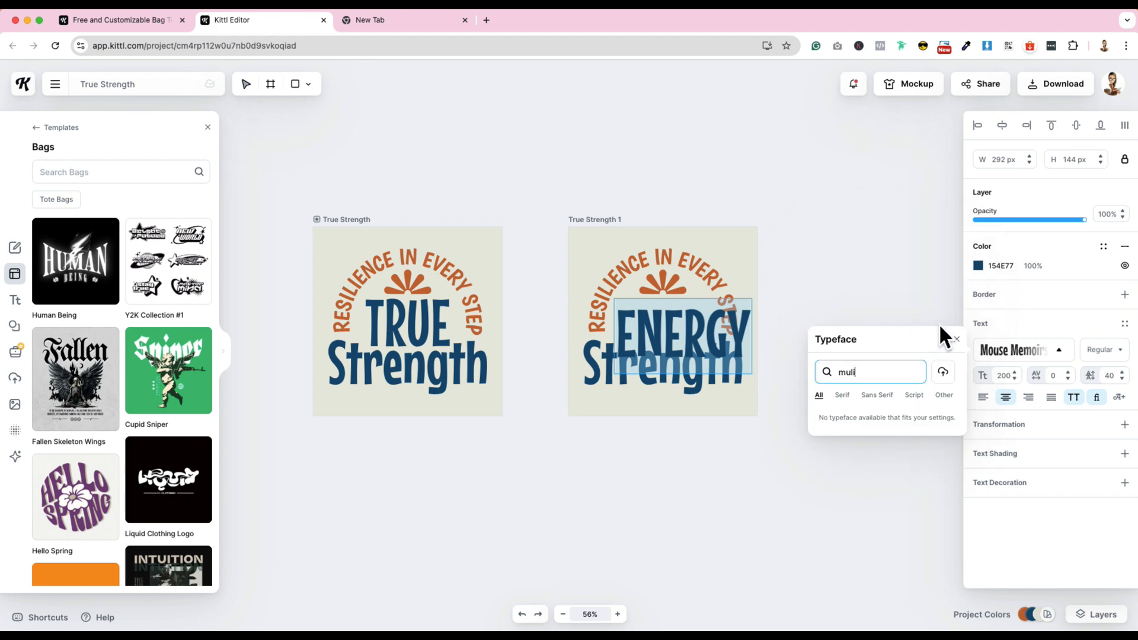
left_click(943, 372)
left_click(675, 346)
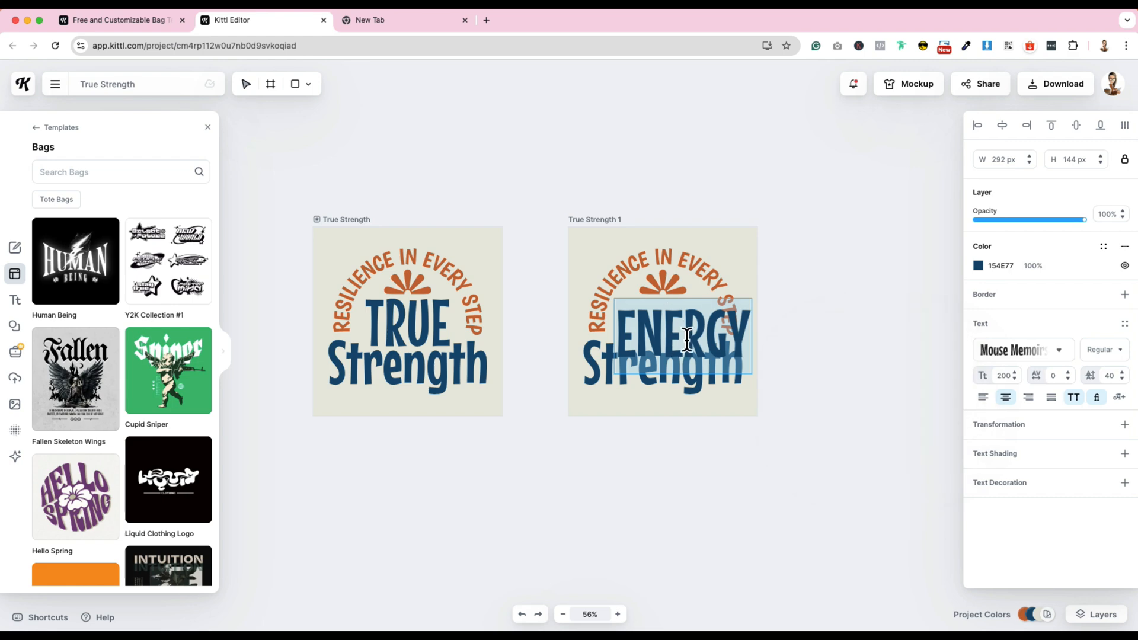
- Finish editing the ENERGY text and move it sideways past the right edge of the duplicated artboard
left_click(687, 340)
left_click(812, 368)
left_click_drag(713, 358, 802, 360)
left_click(813, 358)
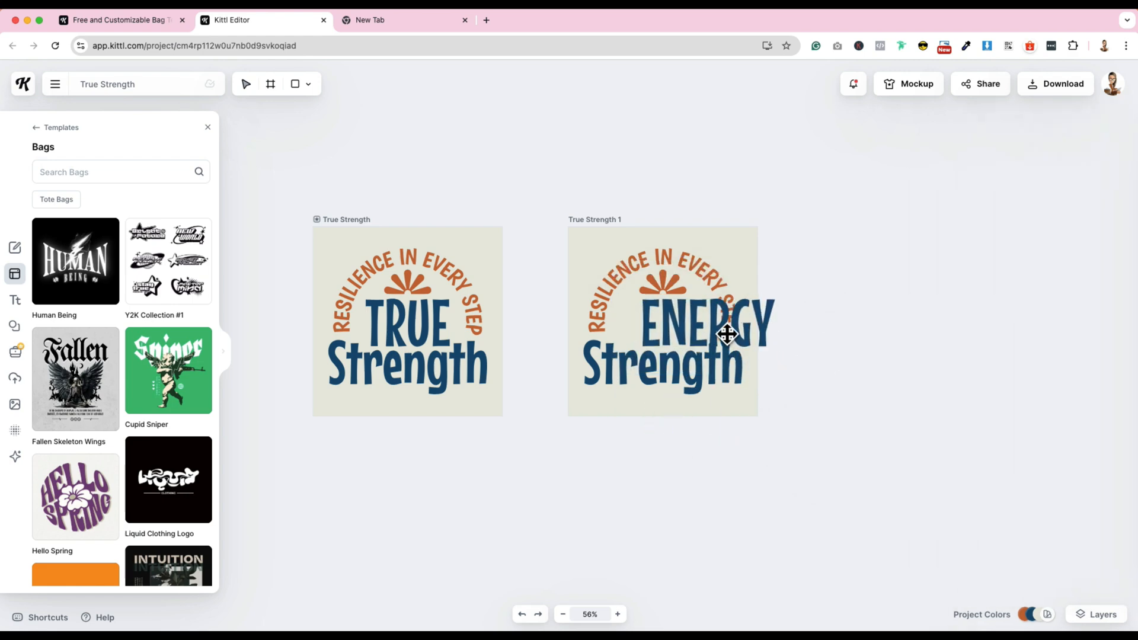
- Move the ENERGY text back to the middle of the duplicated artboard and delete the arched "RESILIENCE IN EVERY STEP" text
left_click_drag(727, 333, 682, 327)
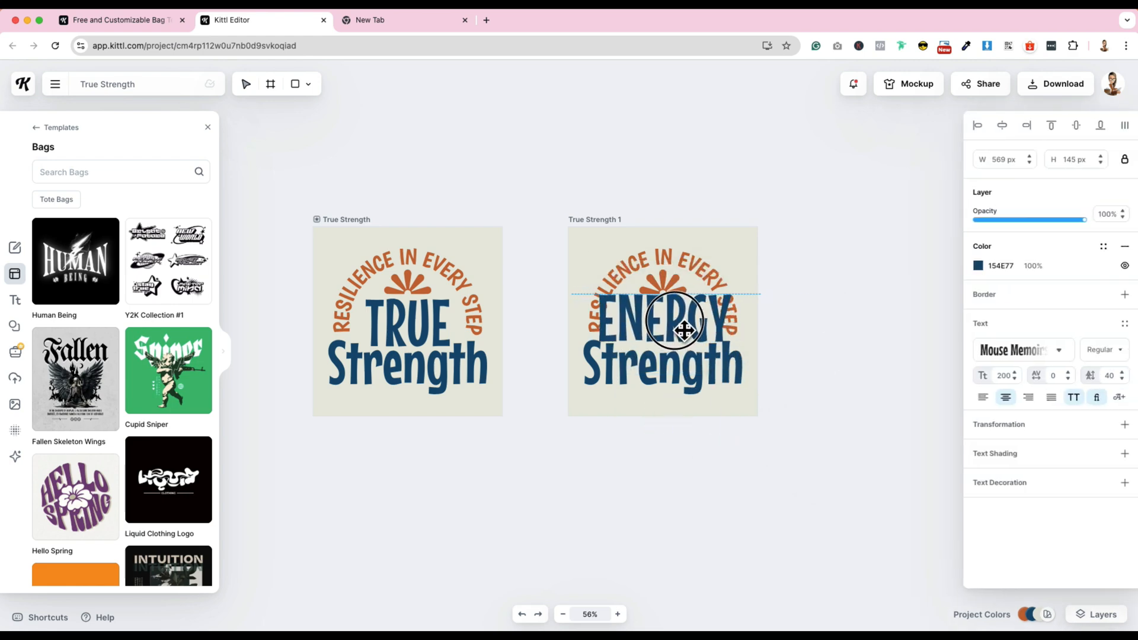
left_click(883, 260)
left_click(724, 283)
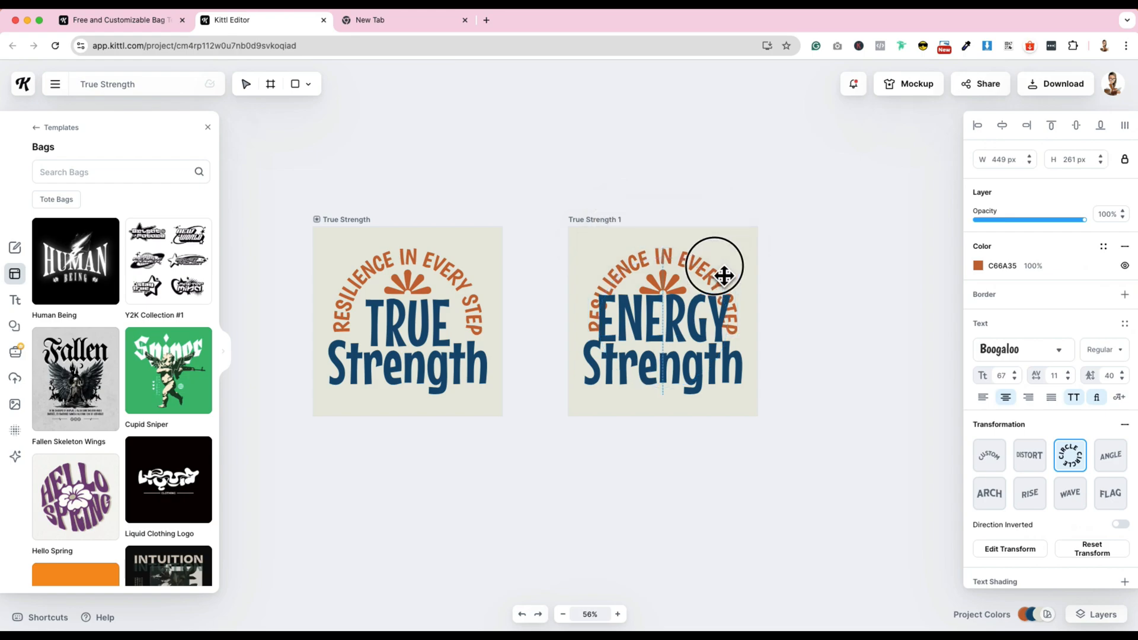
left_click_drag(724, 276, 722, 256)
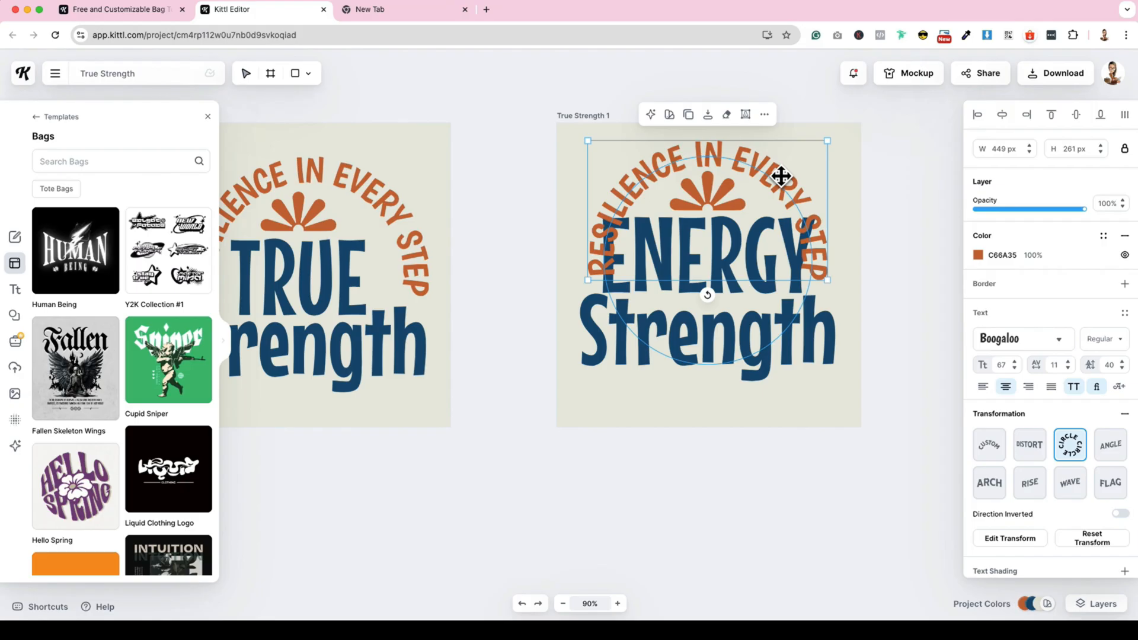
right_click(780, 176)
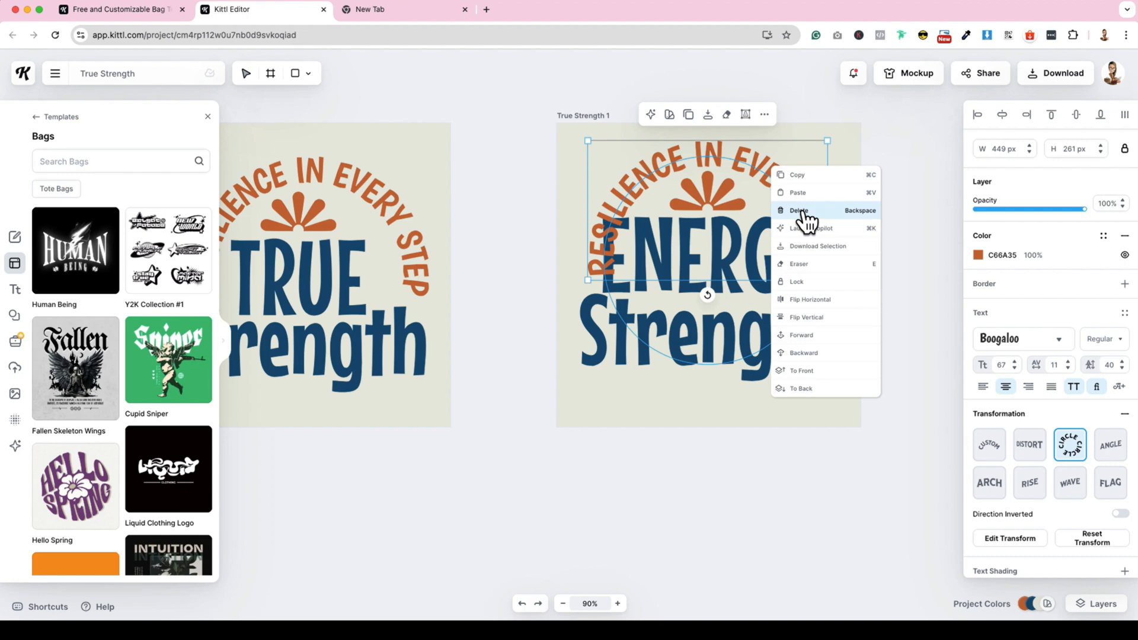
left_click(800, 211)
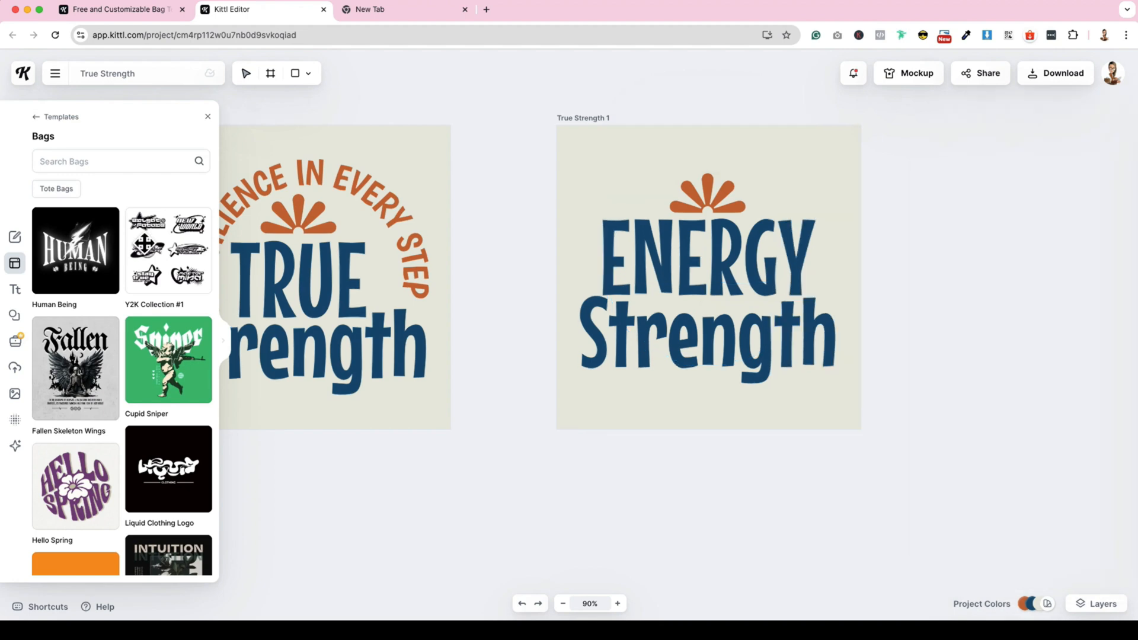
- Add a new headline text reading "BE THE"
left_click(16, 290)
left_click(131, 140)
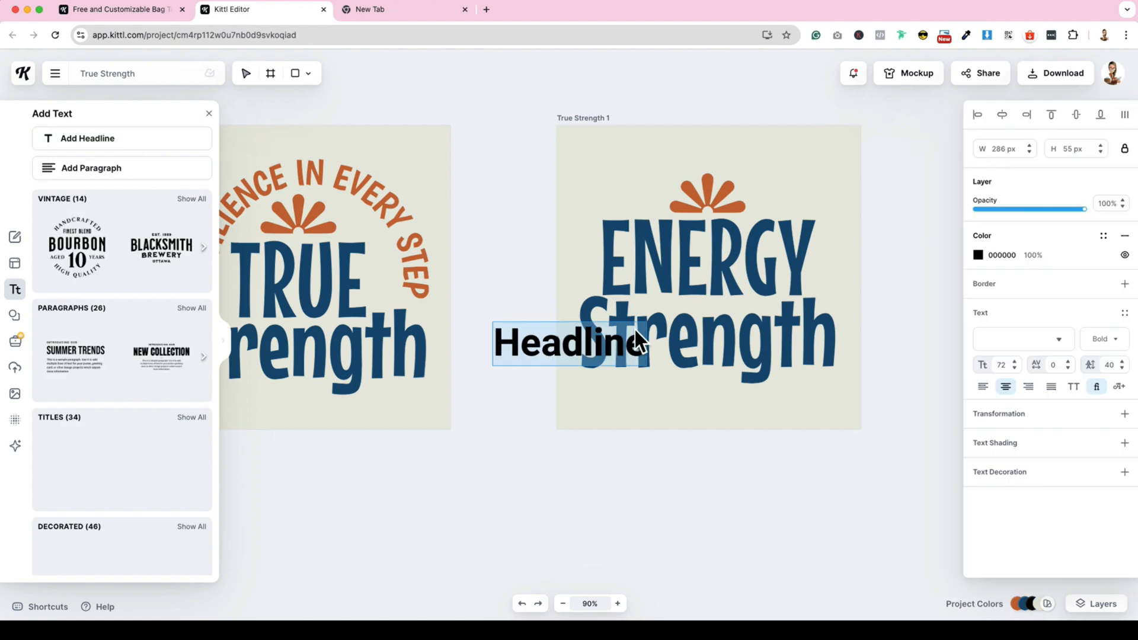
type("B")
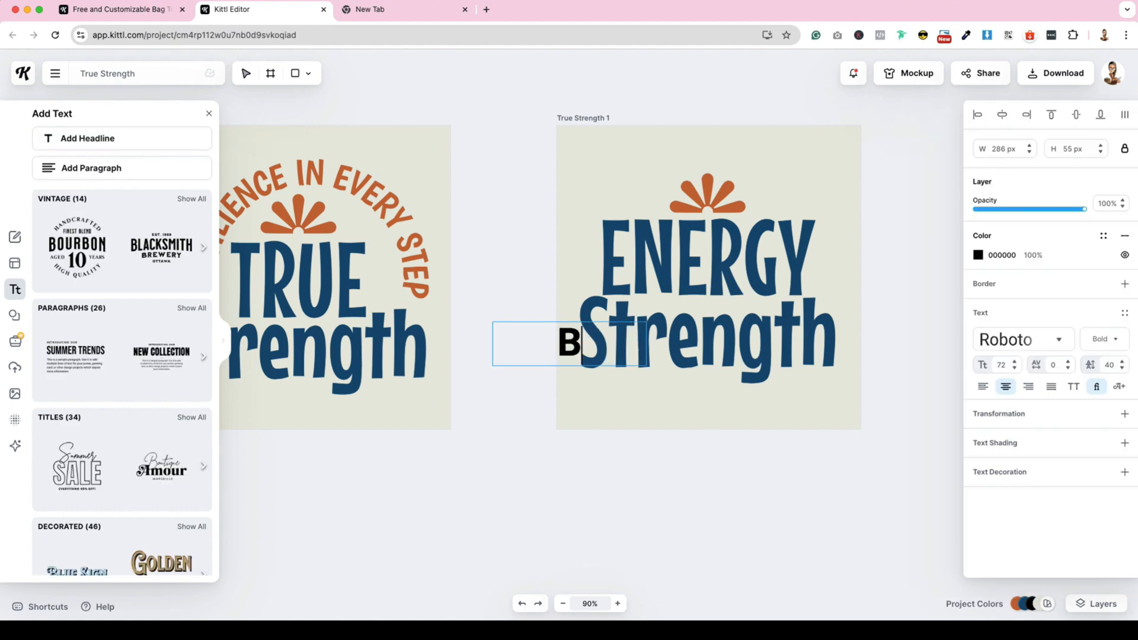
type("E THE")
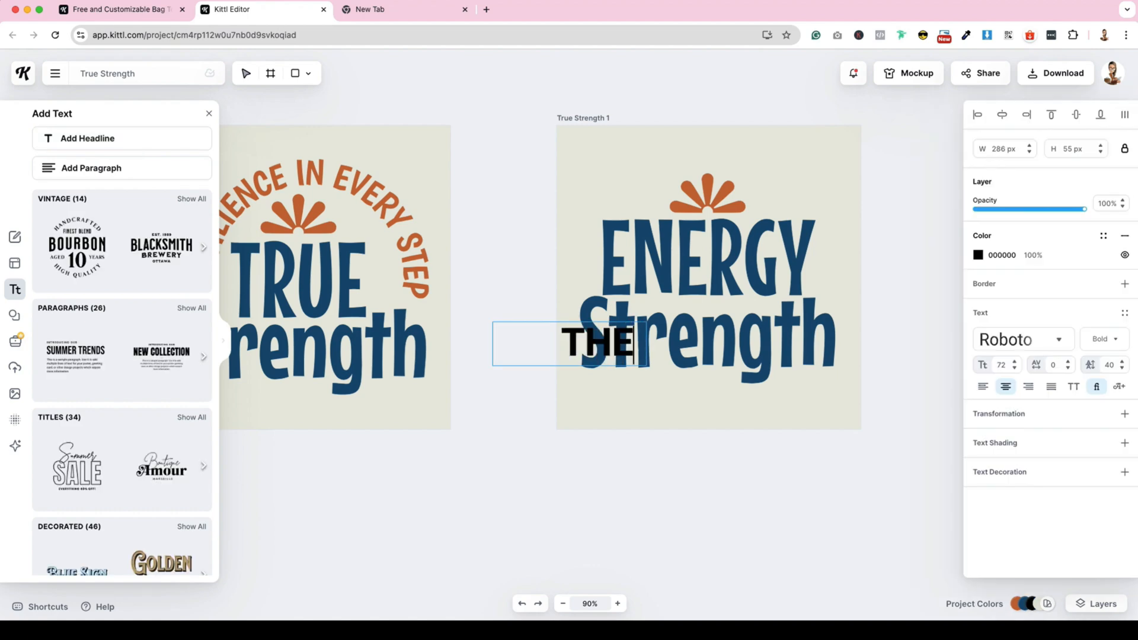
- Set the BE THE text in the Boogaloo typeface and colour it with the document's orange, C66A35
key("ctrl+a")
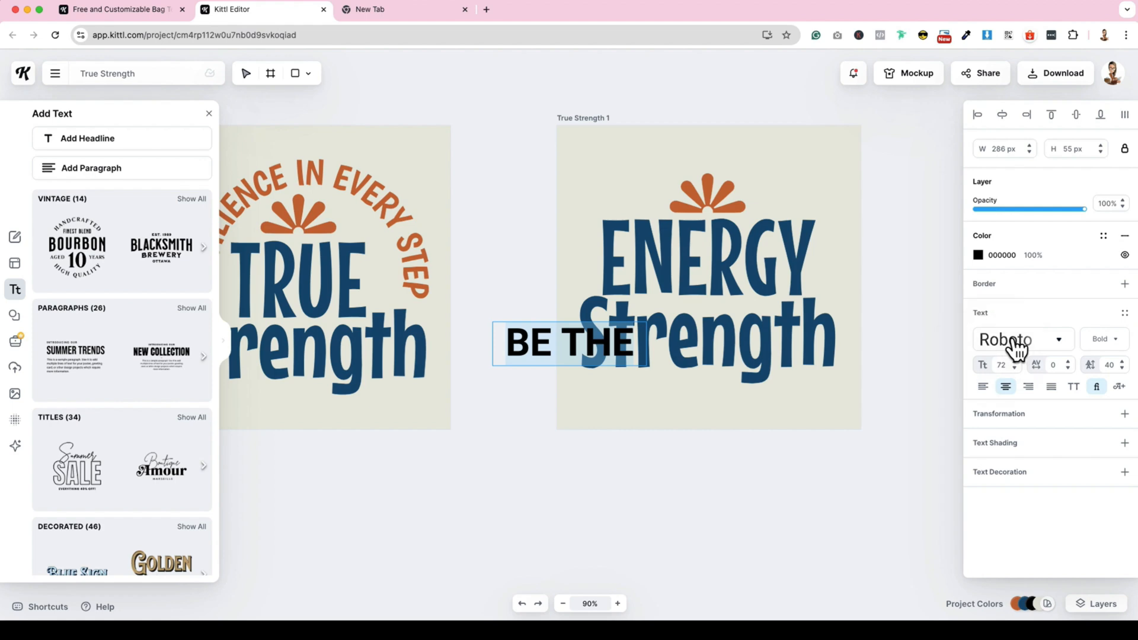
left_click(1015, 342)
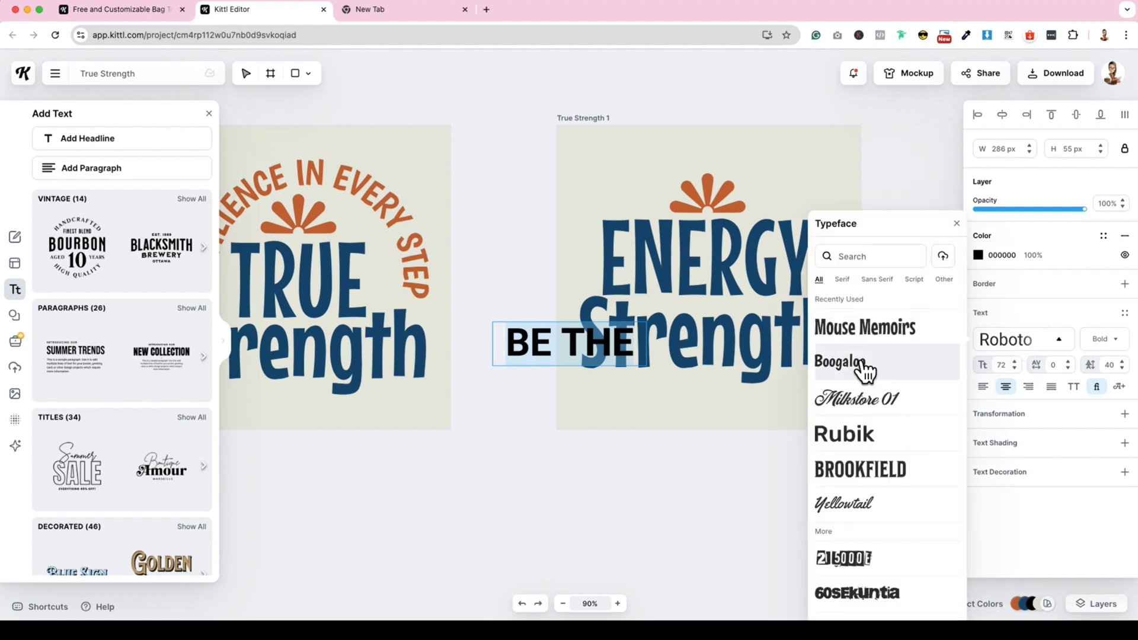
left_click(864, 370)
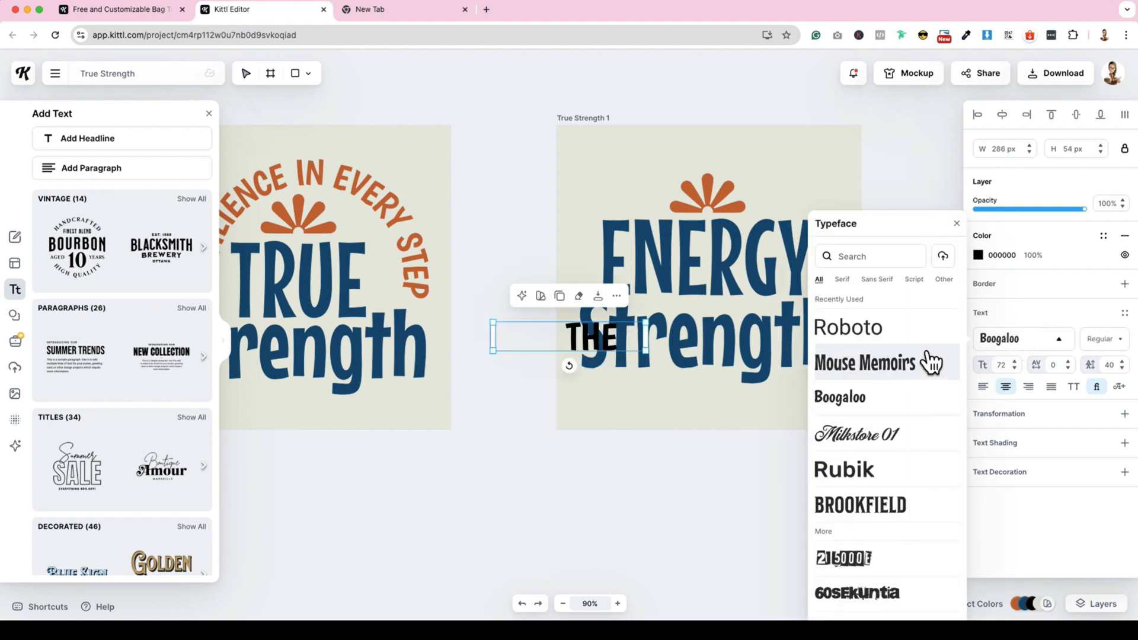
left_click(978, 256)
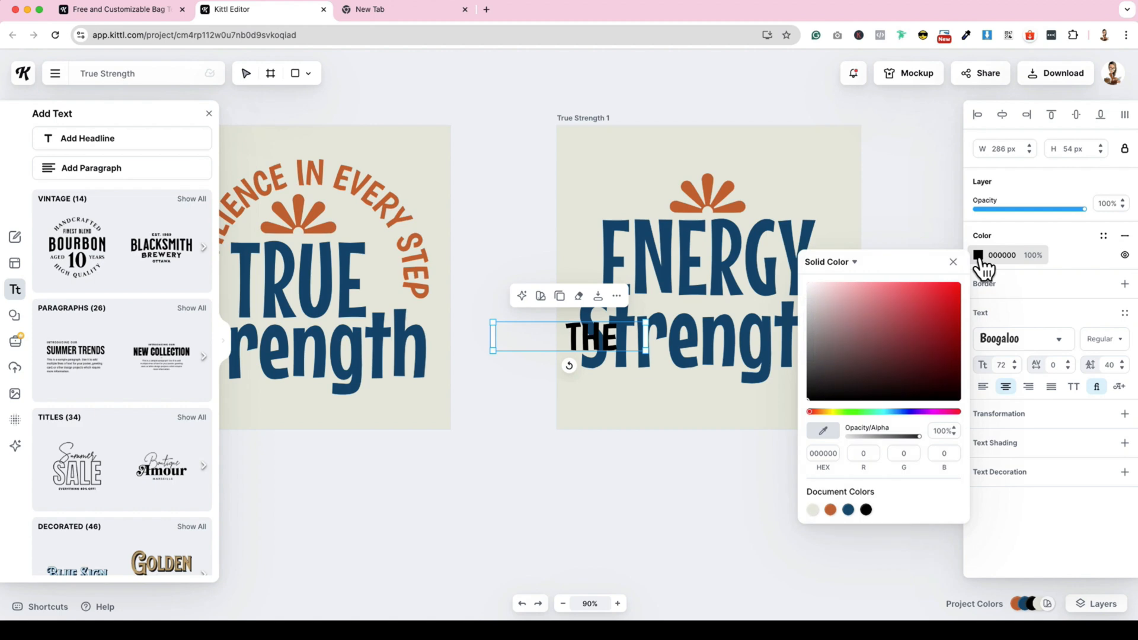
left_click(830, 510)
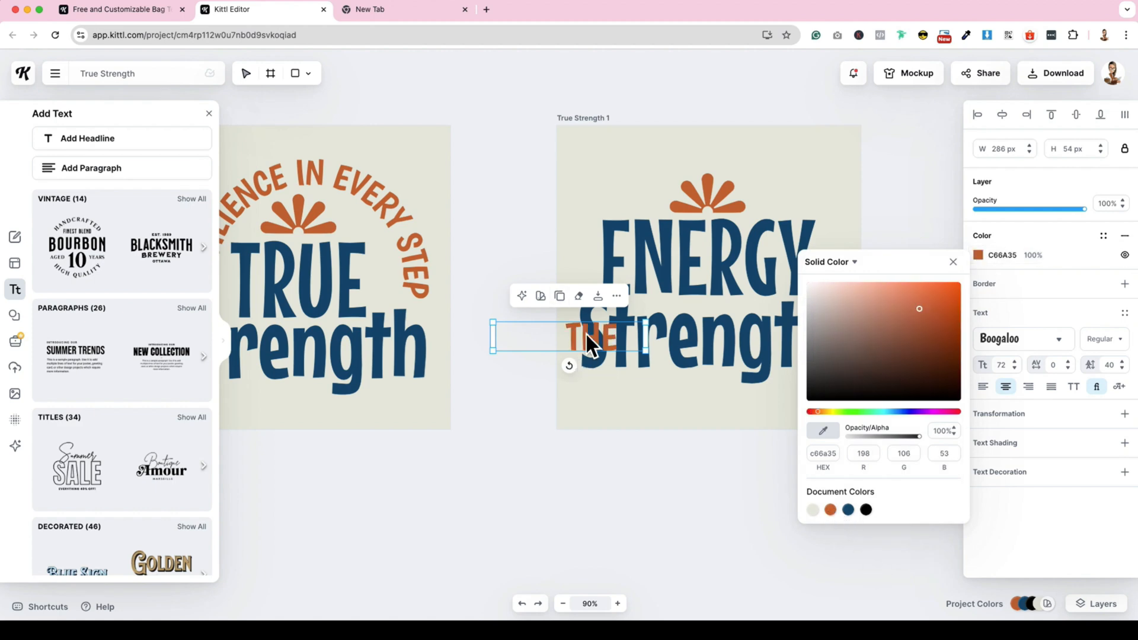
- Place BE THE directly above ENERGY on the duplicated artboard, with the flower ornament moved up above it
left_click_drag(592, 336, 803, 145)
left_click_drag(712, 199, 713, 149)
left_click_drag(784, 179, 698, 204)
left_click_drag(732, 154, 722, 170)
- Move the Strength text lower on the duplicated artboard and replace its wording with "ATTRACT"
left_click(739, 343)
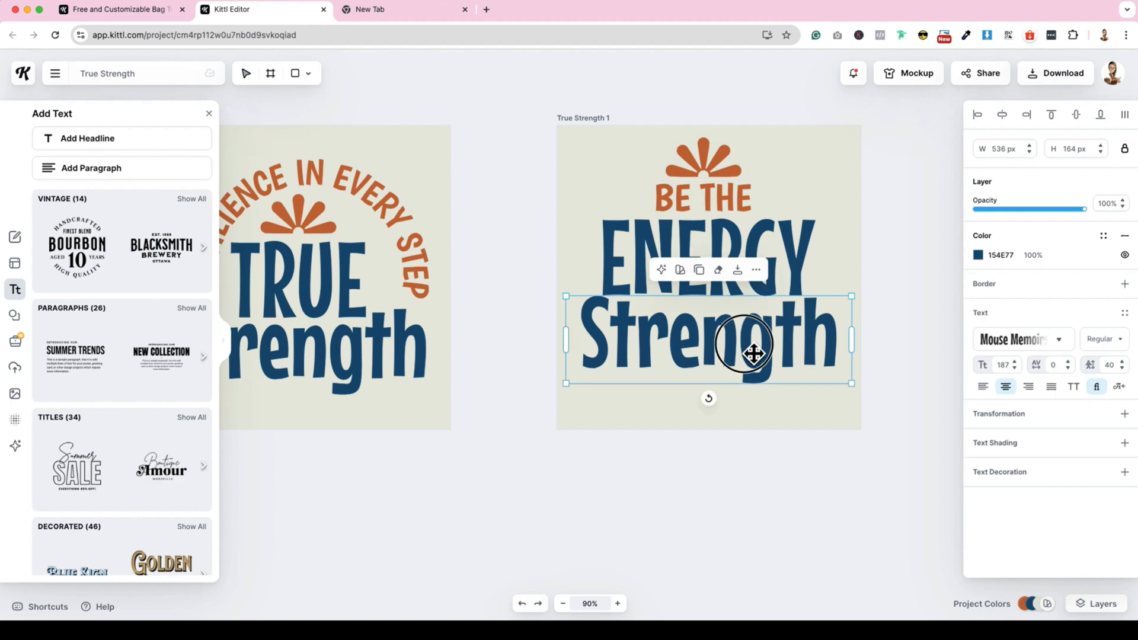
left_click_drag(739, 343, 753, 396)
double_click(752, 396)
type("ATTRACT")
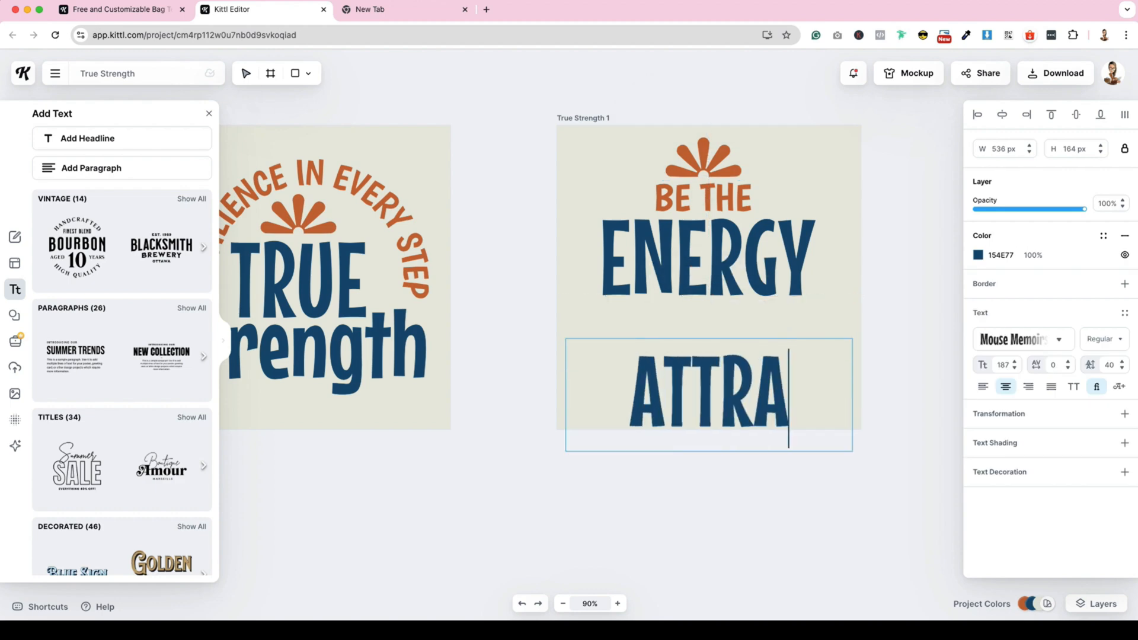
- Duplicate BE THE between ENERGY and ATTRACT, change the copy to "YOU WANT TO" and widen it to fit one centred line
scroll(610, 185, "right", 3)
left_click(631, 178)
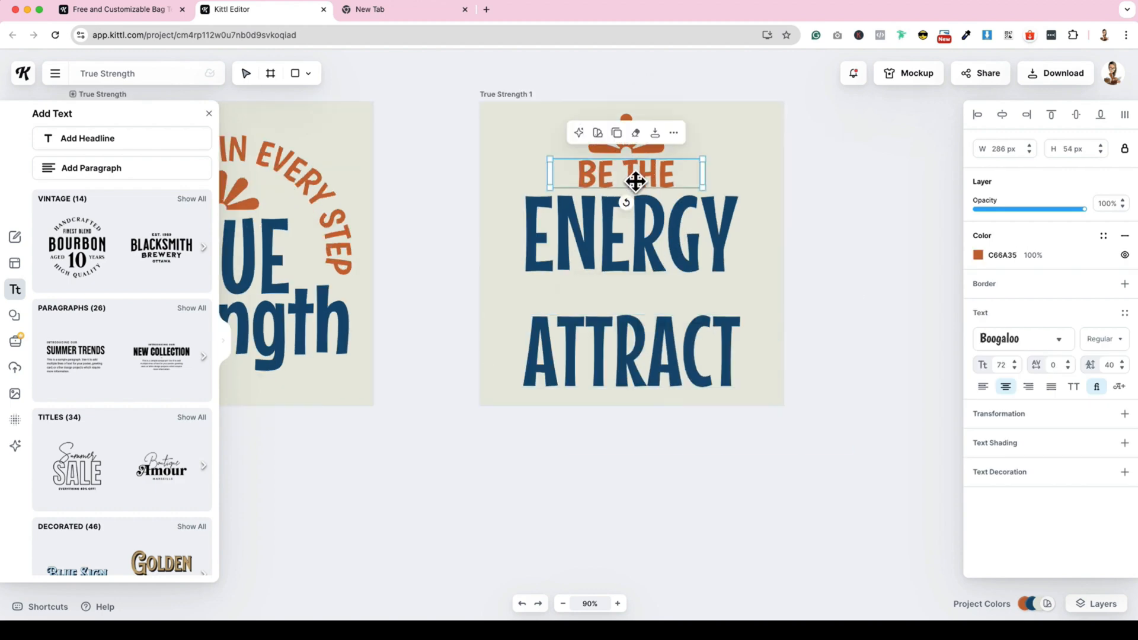
left_click(619, 136)
left_click_drag(633, 178, 634, 300)
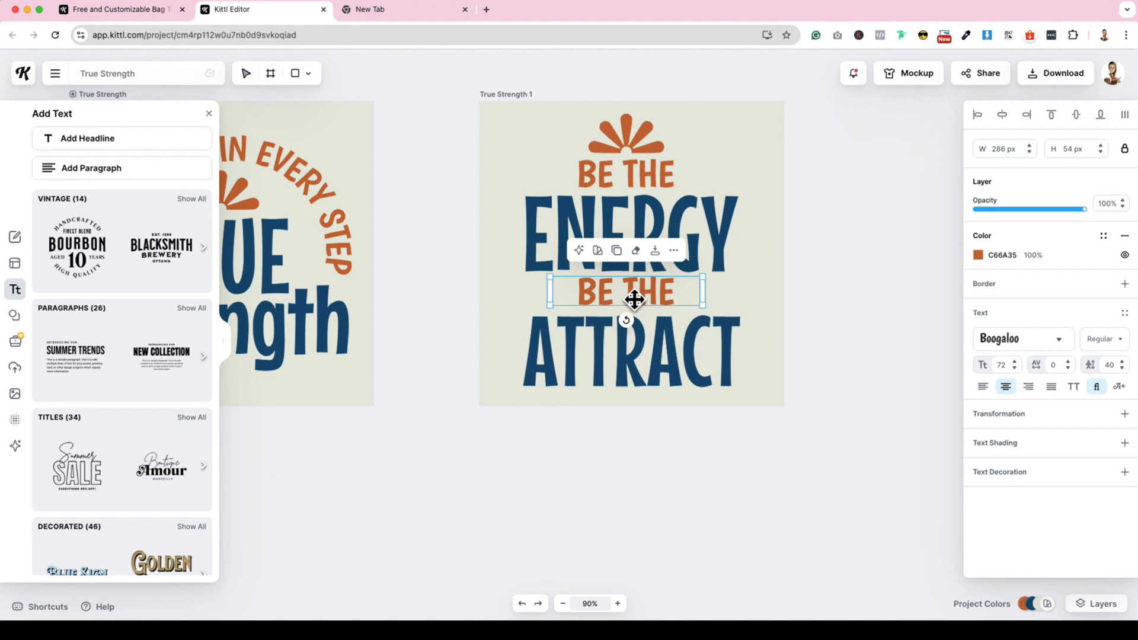
double_click(630, 297)
type("YOU WANT TO")
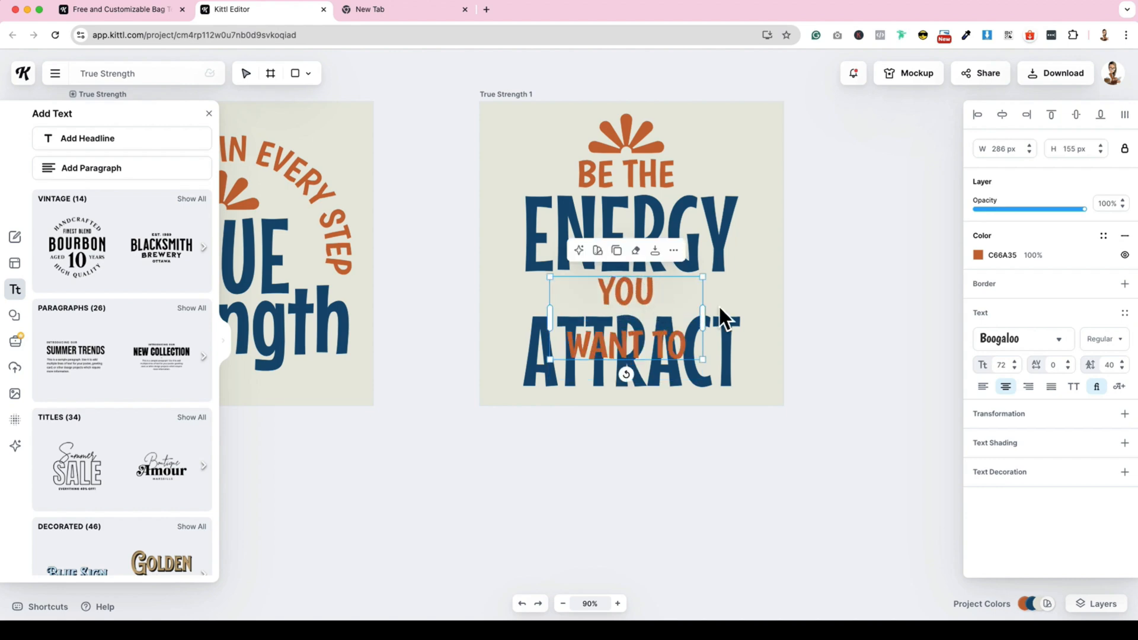
left_click_drag(703, 318, 656, 304)
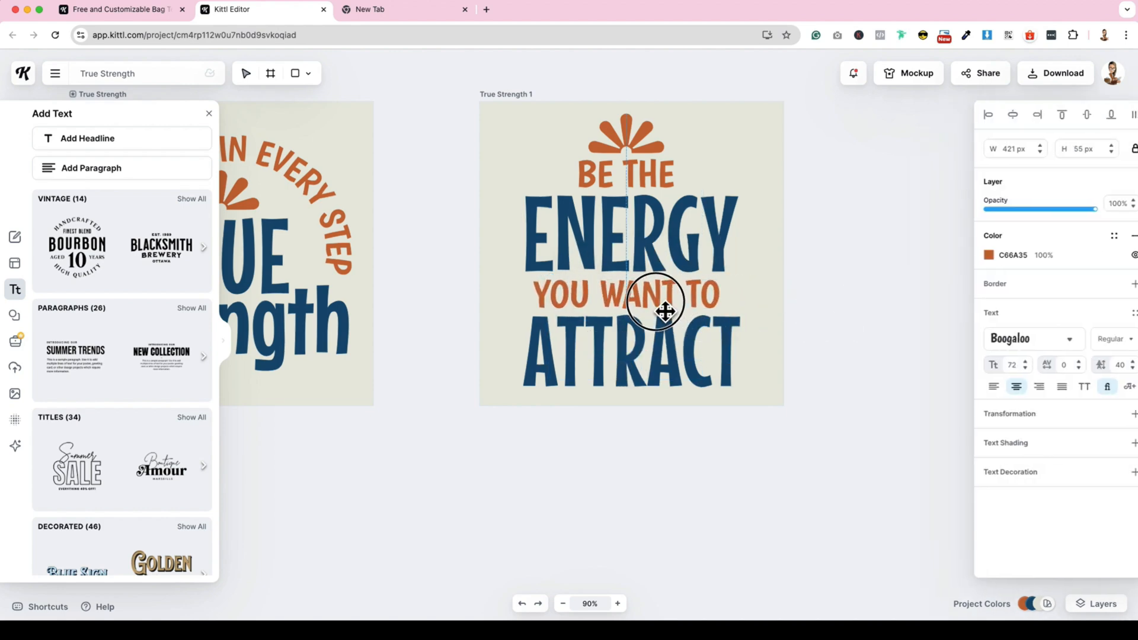
- Justify the BE THE text and stretch its box on both sides to match the width of the ENERGY lettering
left_click(665, 180)
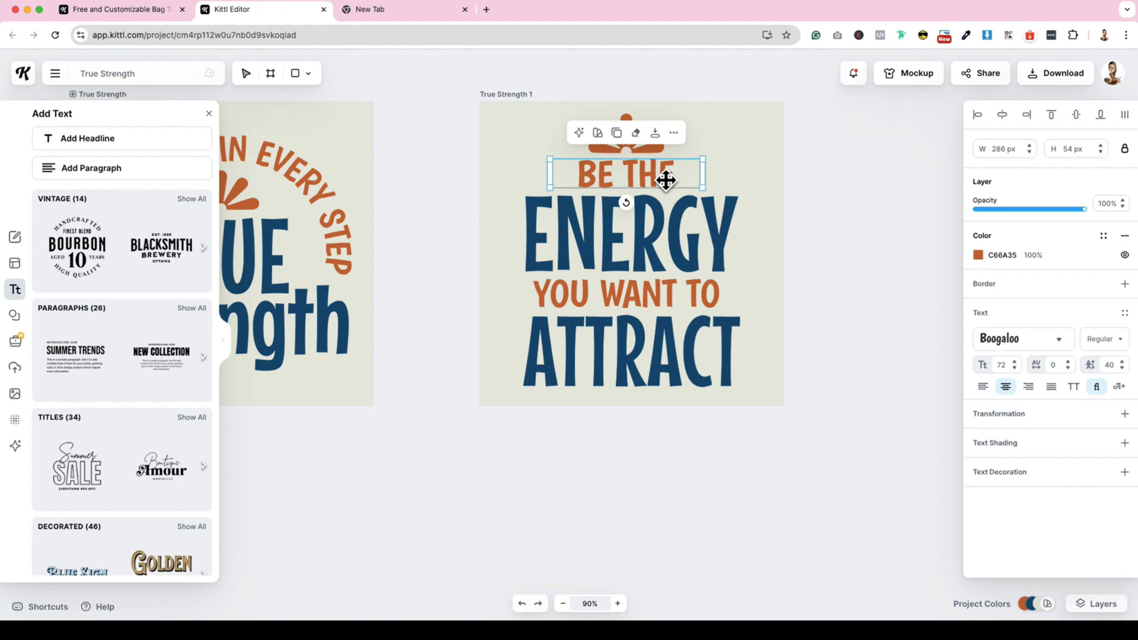
left_click(1051, 386)
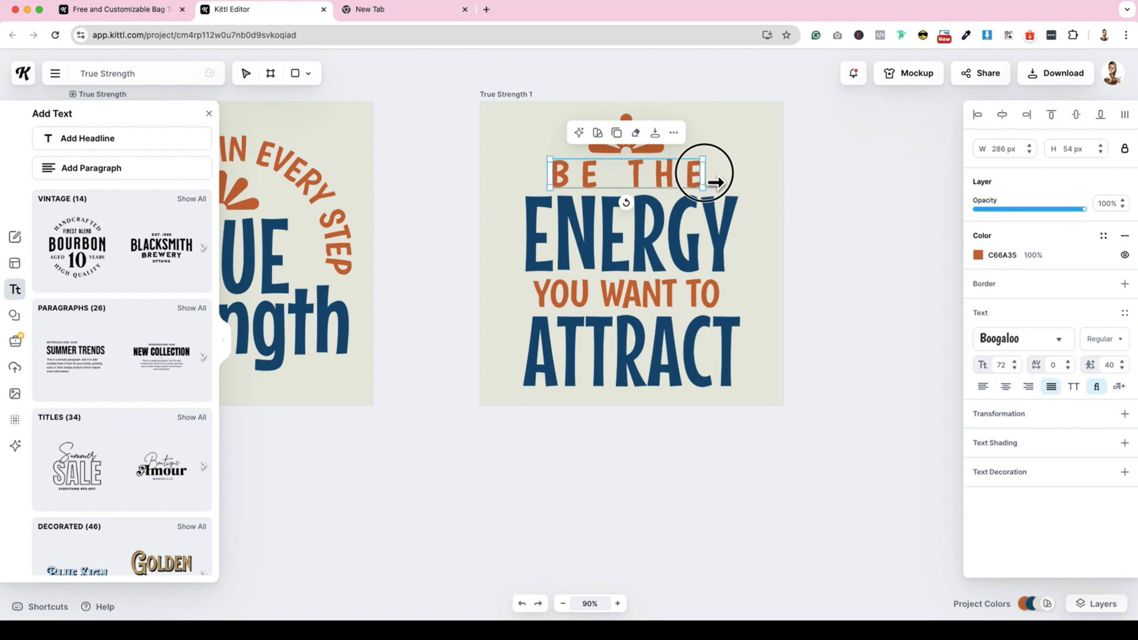
left_click_drag(704, 174, 739, 176)
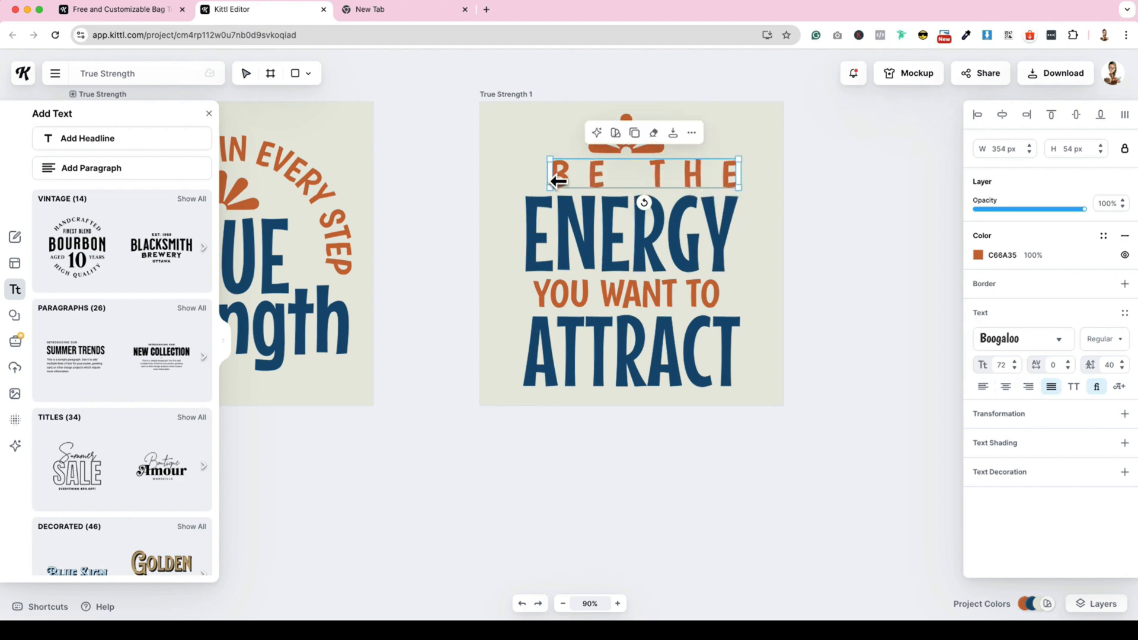
left_click_drag(557, 181, 524, 177)
- Apply justified alignment to the YOU WANT TO and ENERGY texts
left_click(686, 305)
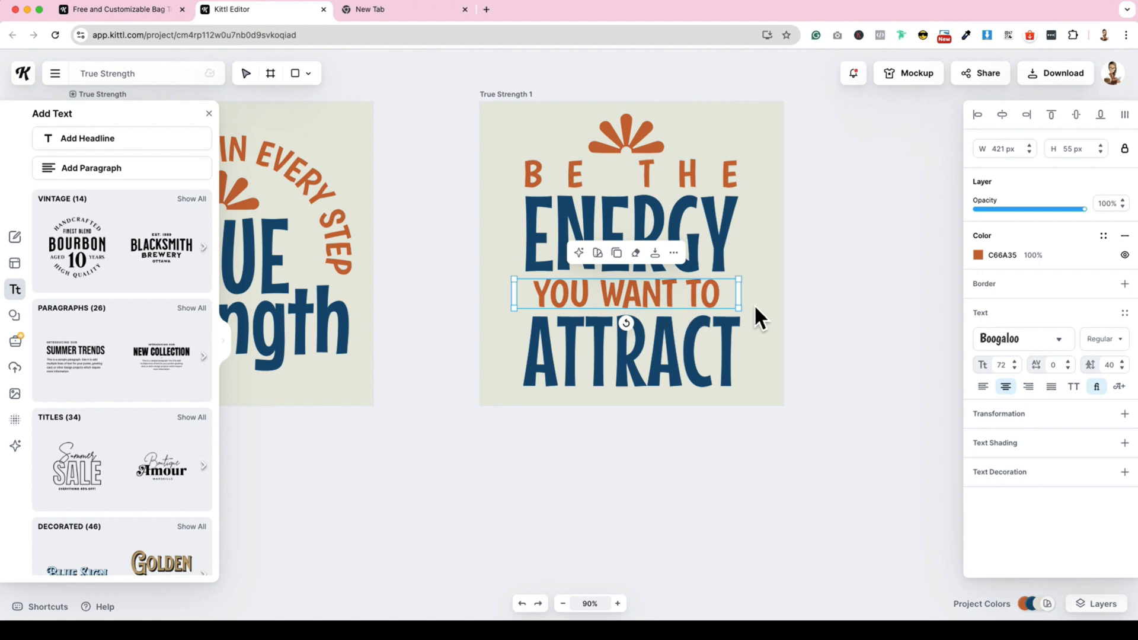
left_click(1052, 386)
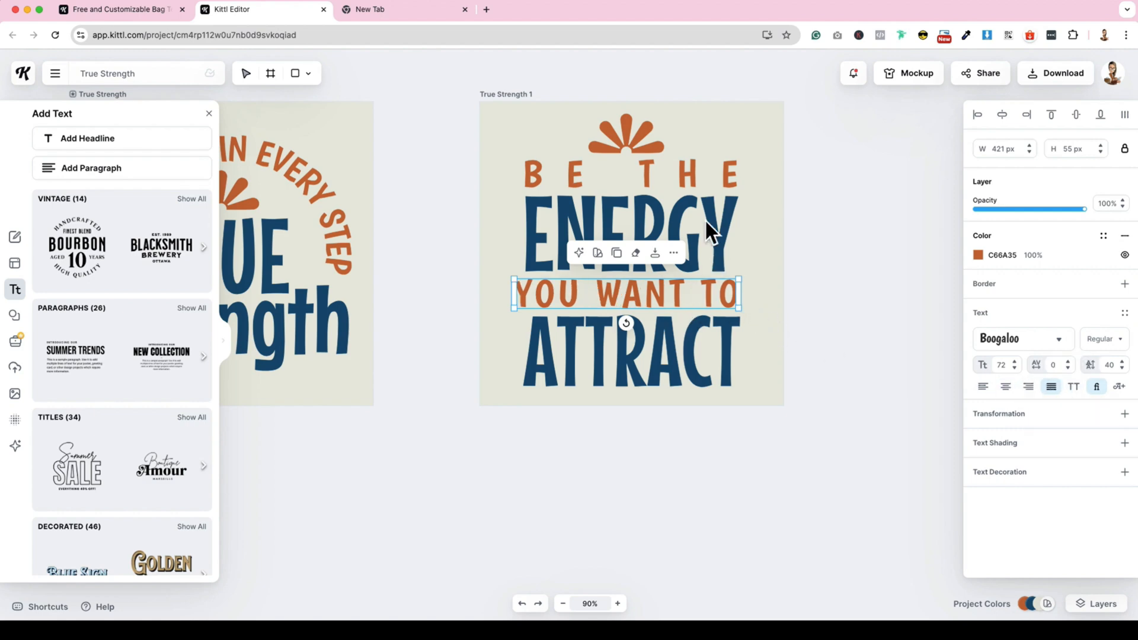
left_click(704, 222)
left_click(1051, 387)
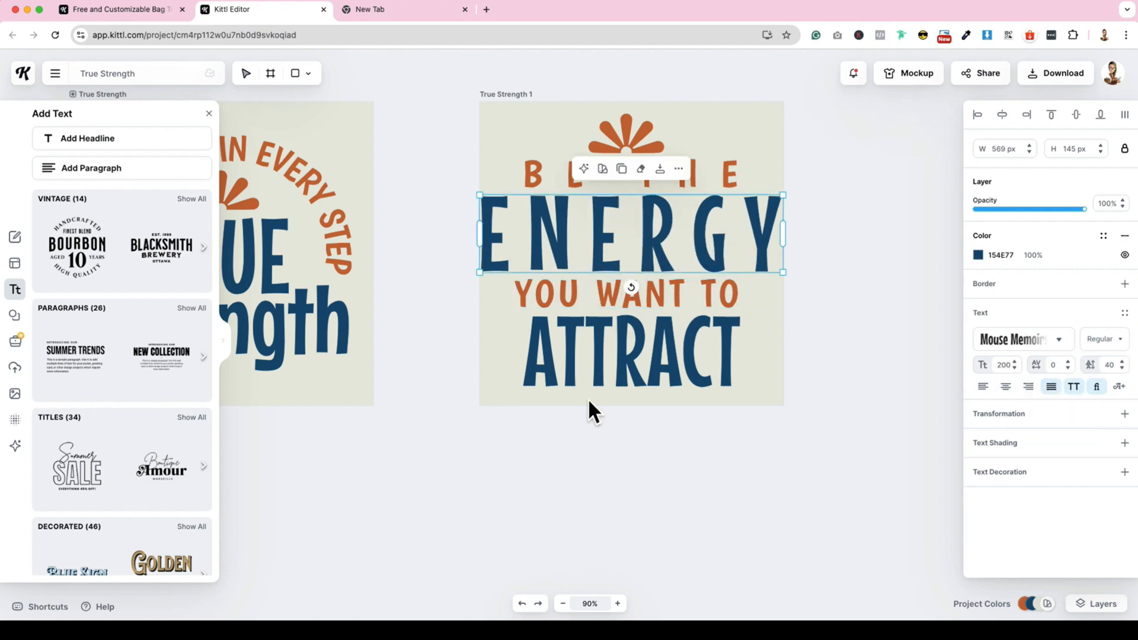
- Narrow the ENERGY text box from both sides to line up with the BE THE line above it
left_click(631, 369)
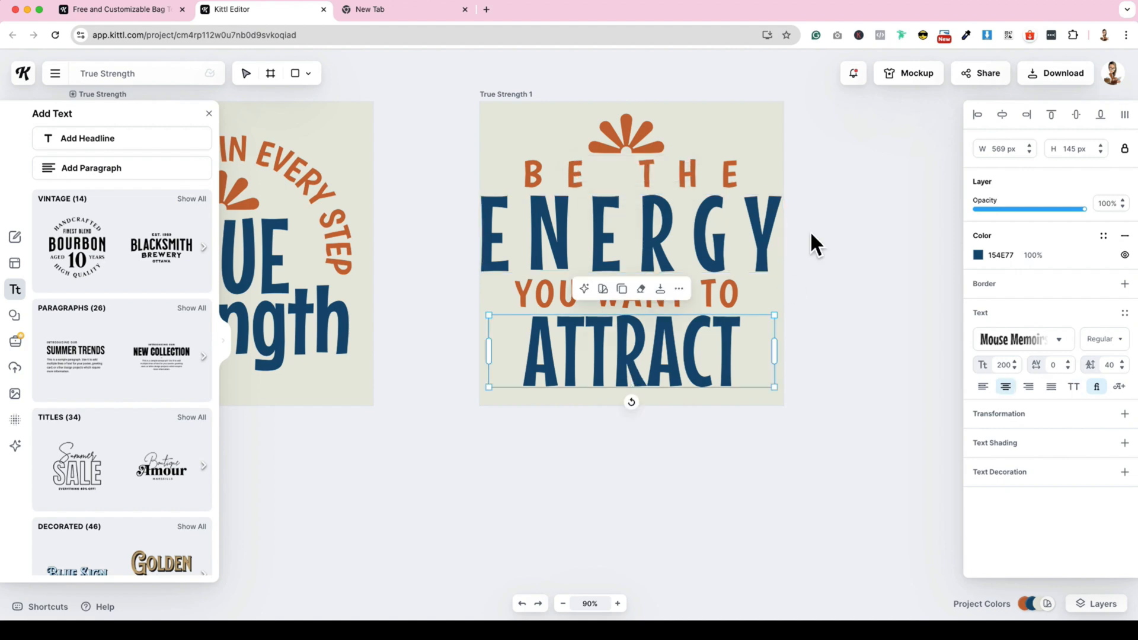
left_click(764, 247)
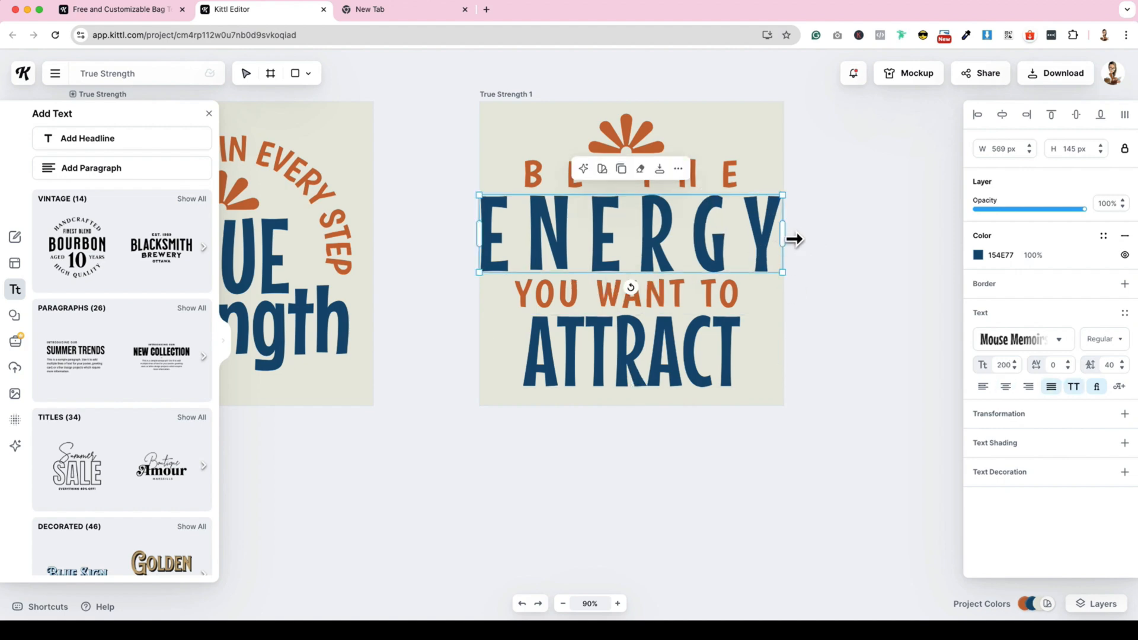
left_click_drag(762, 238, 718, 236)
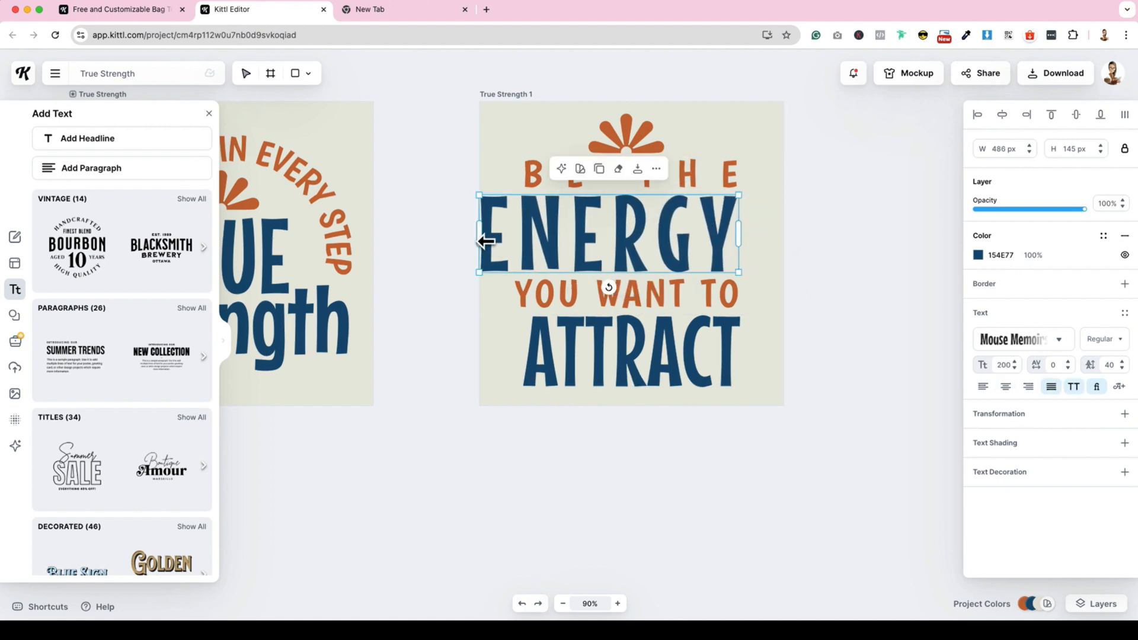
left_click_drag(485, 241, 530, 240)
- Justify the ATTRACT text and move it down and sideways, away from the ENERGY text
left_click(695, 373)
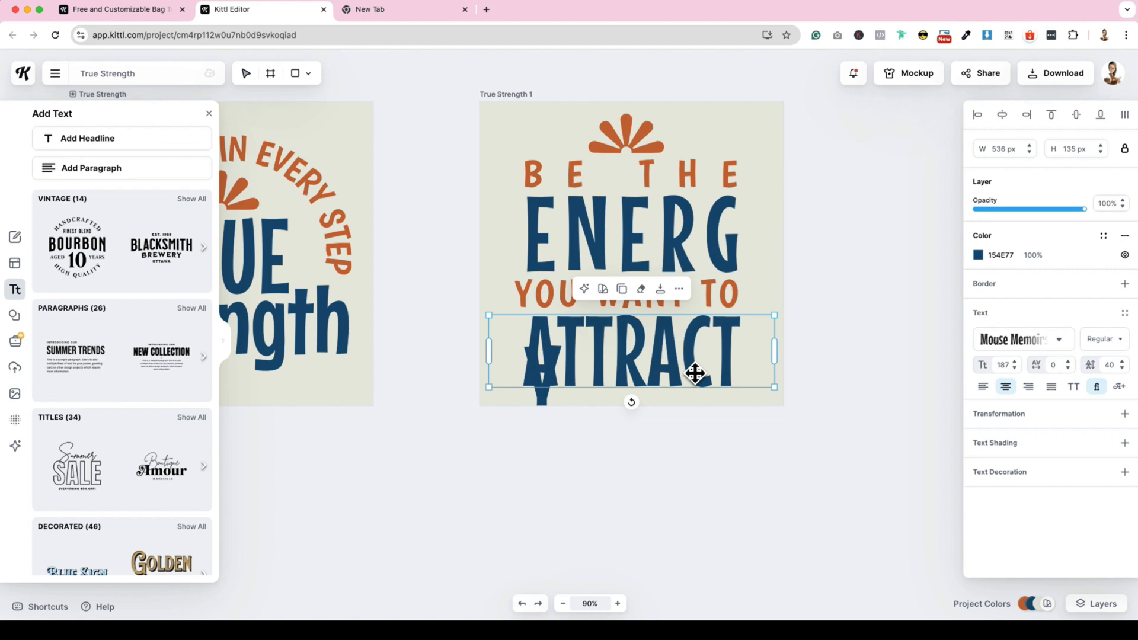
left_click(1052, 388)
left_click_drag(717, 355, 801, 382)
- Widen the ENERGY box to fit the whole word, reduce its font size to 184 and narrow it to the BE THE width
left_click(724, 243)
left_click_drag(751, 313, 794, 308)
key("Escape")
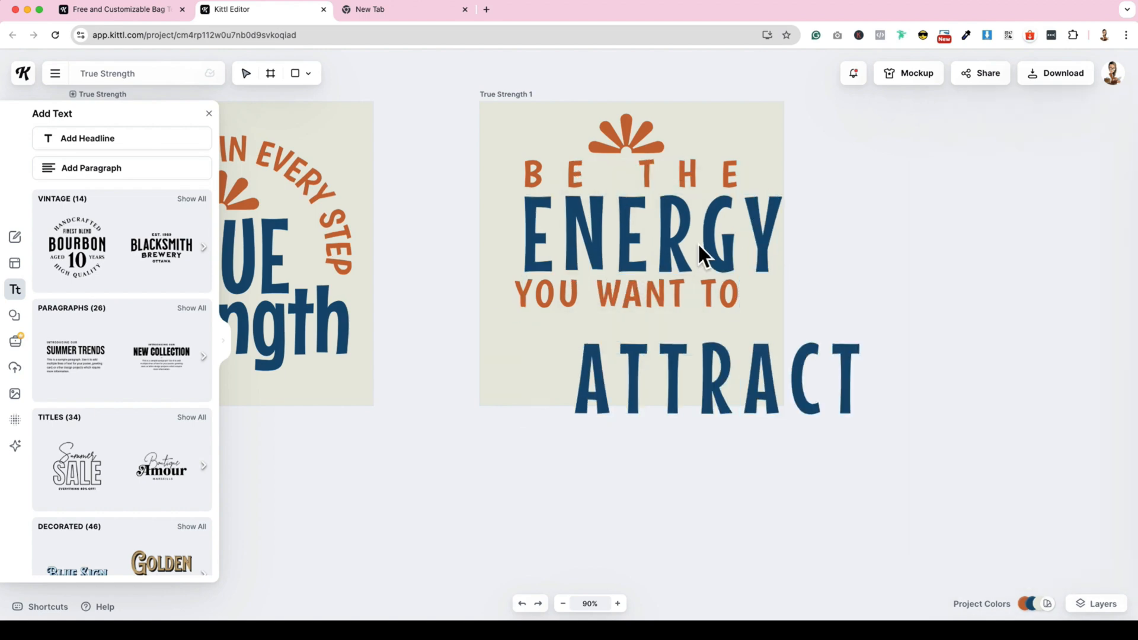
double_click(699, 244)
left_click(1015, 369)
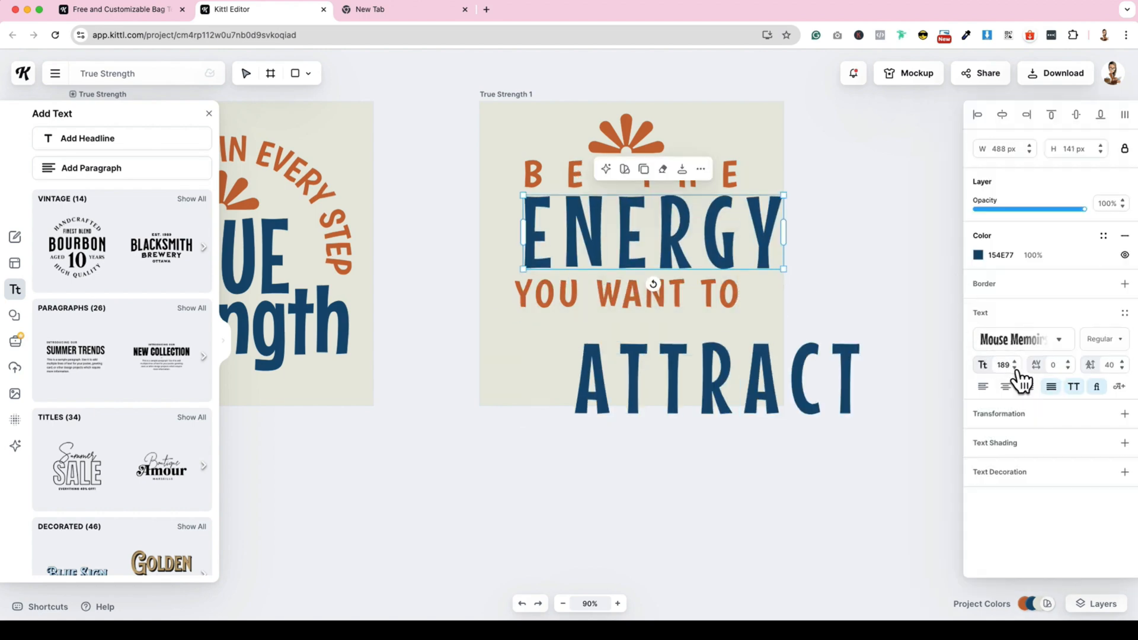
left_click(1015, 369)
left_click(1015, 370)
left_click(1015, 369)
left_click(751, 234)
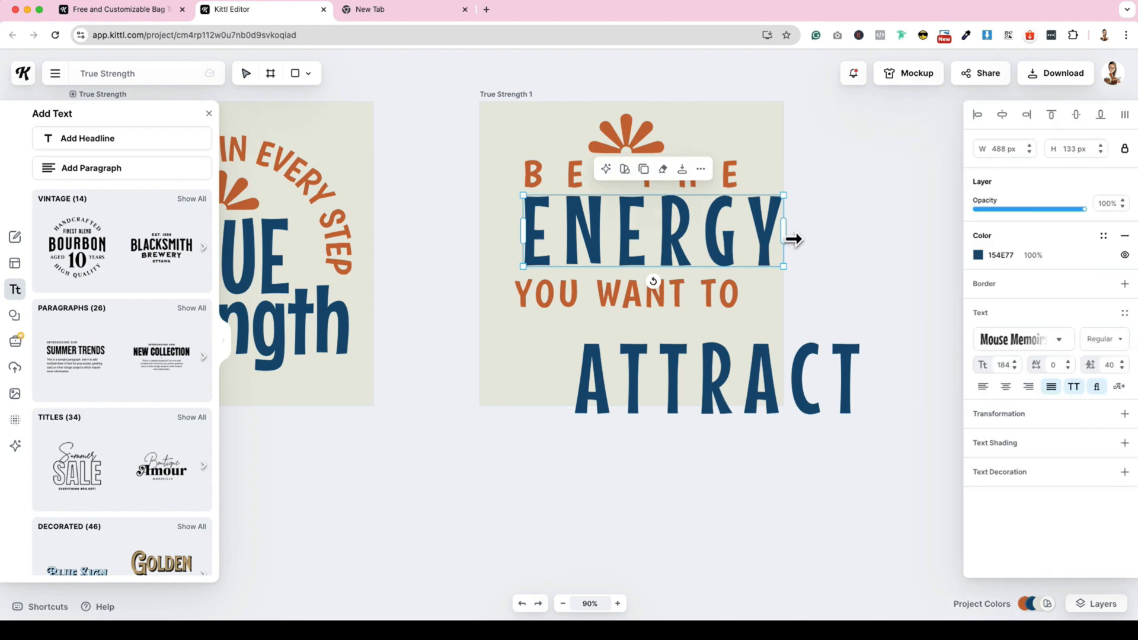
left_click_drag(783, 231, 739, 231)
- Move ATTRACT back beneath YOU WANT TO and narrow both text boxes to match the width of the lines above
left_click_drag(617, 370, 527, 343)
left_click_drag(770, 351, 747, 350)
left_click_drag(485, 350, 518, 350)
left_click(722, 307)
left_click_drag(514, 294, 519, 294)
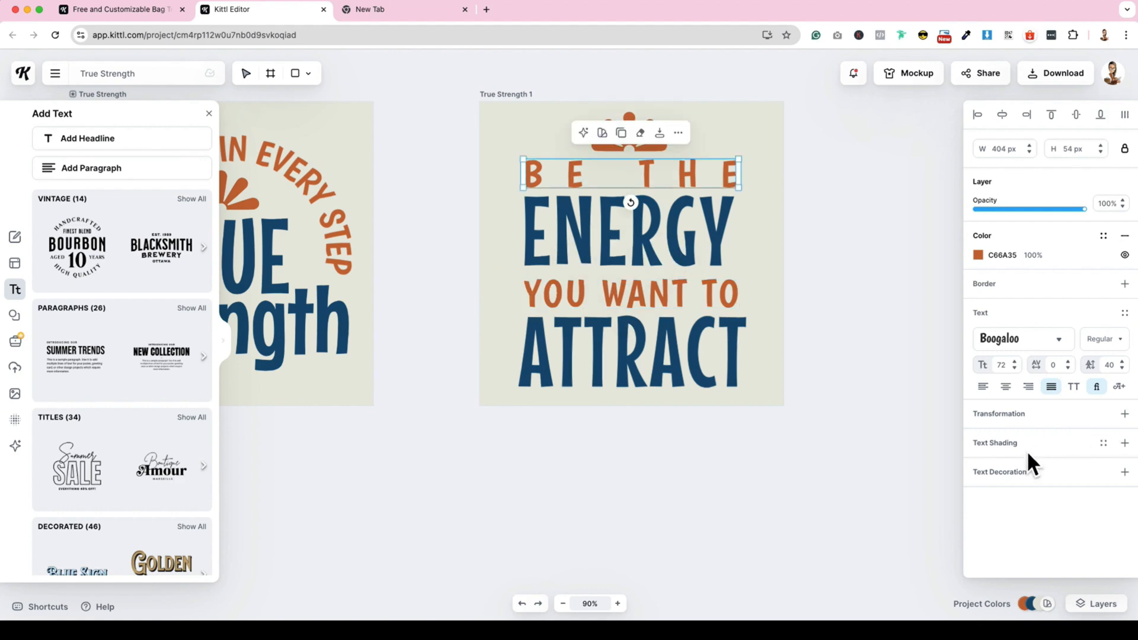
- Align the flower ornament and all four text lines to a common horizontal centre on the duplicated artboard
left_click(1003, 119)
left_click(647, 140)
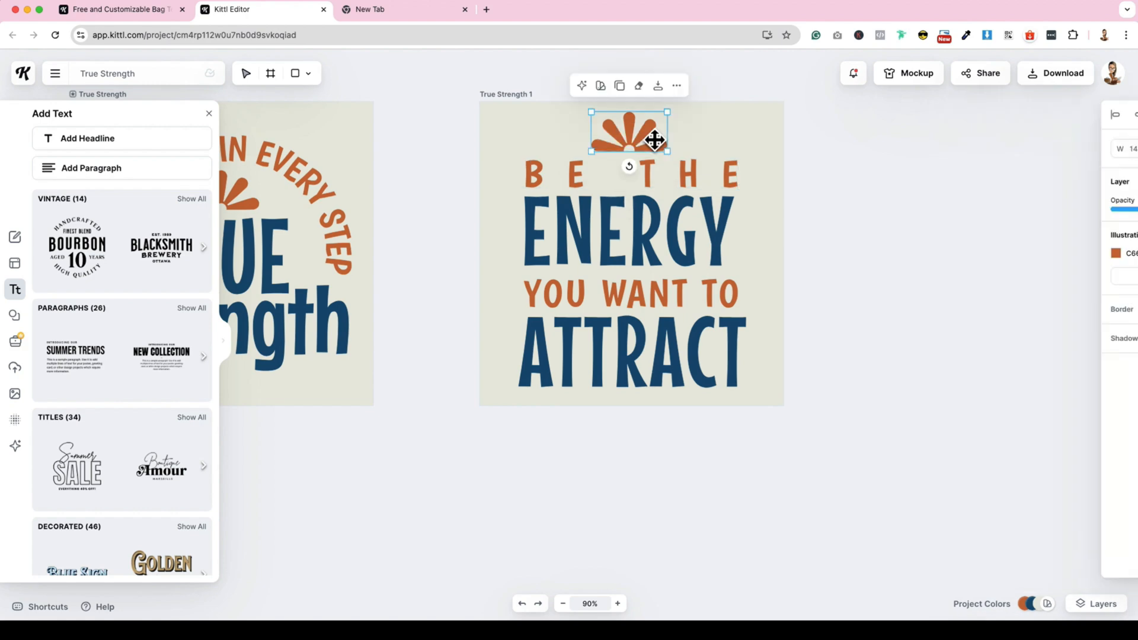
left_click_drag(487, 140, 805, 371)
left_click(1003, 117)
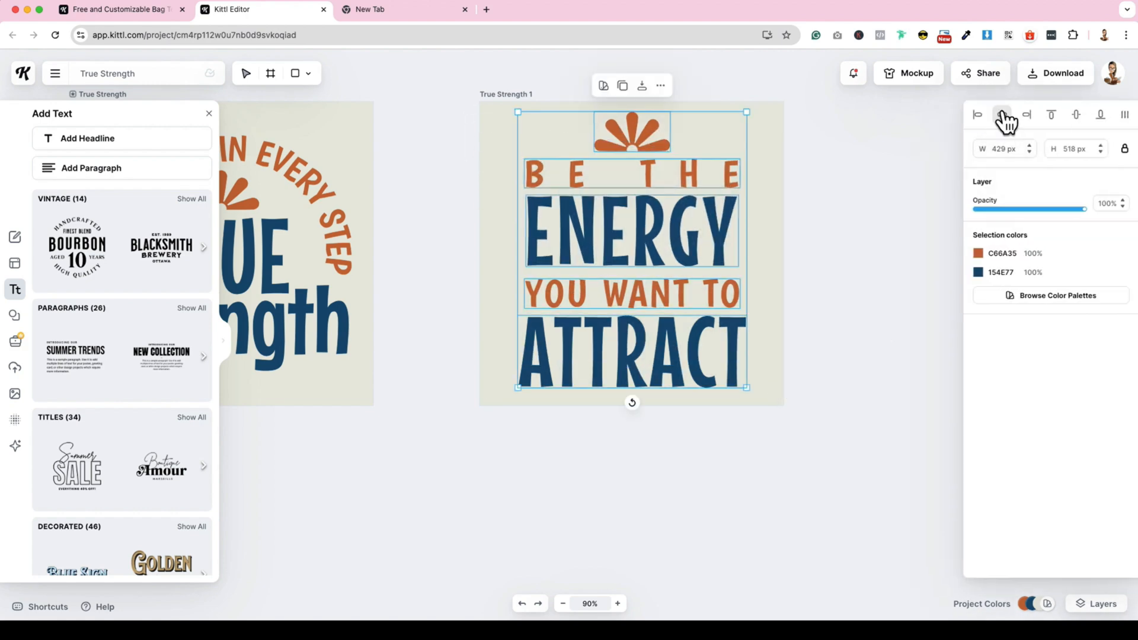
- Change the BE THE text line from justified to centred alignment
left_click(847, 193)
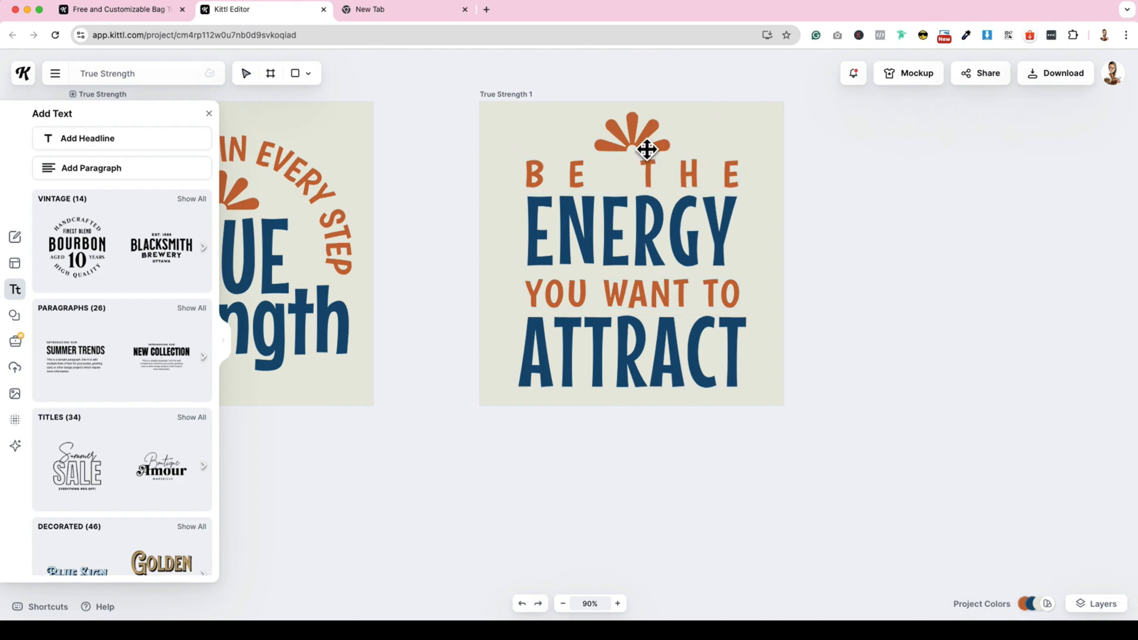
left_click(647, 148)
left_click(709, 181)
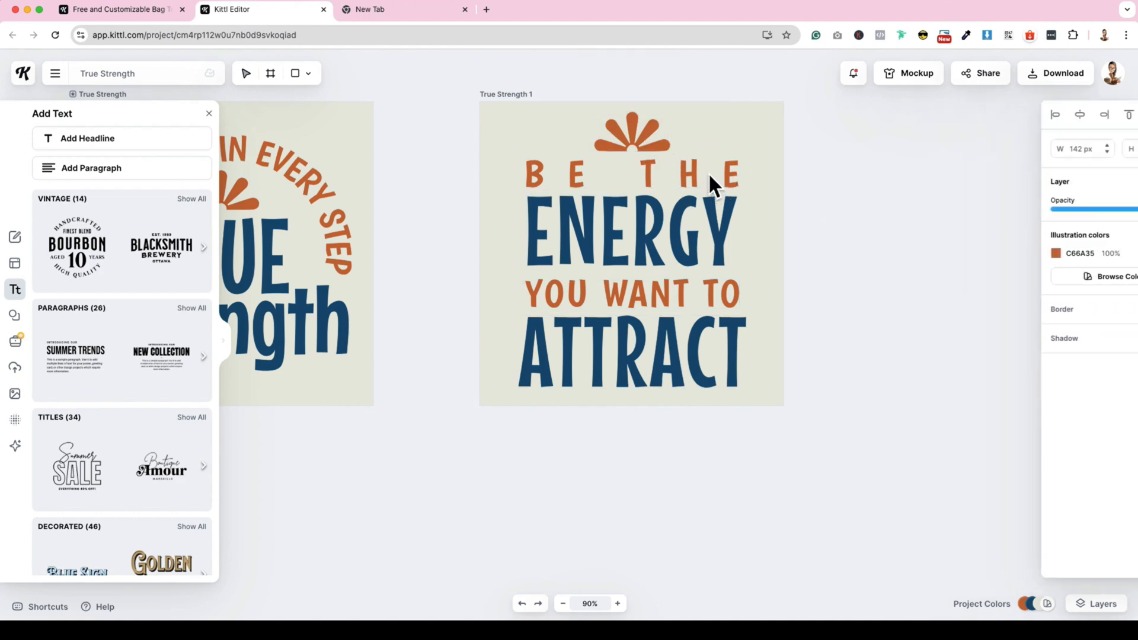
left_click(709, 176)
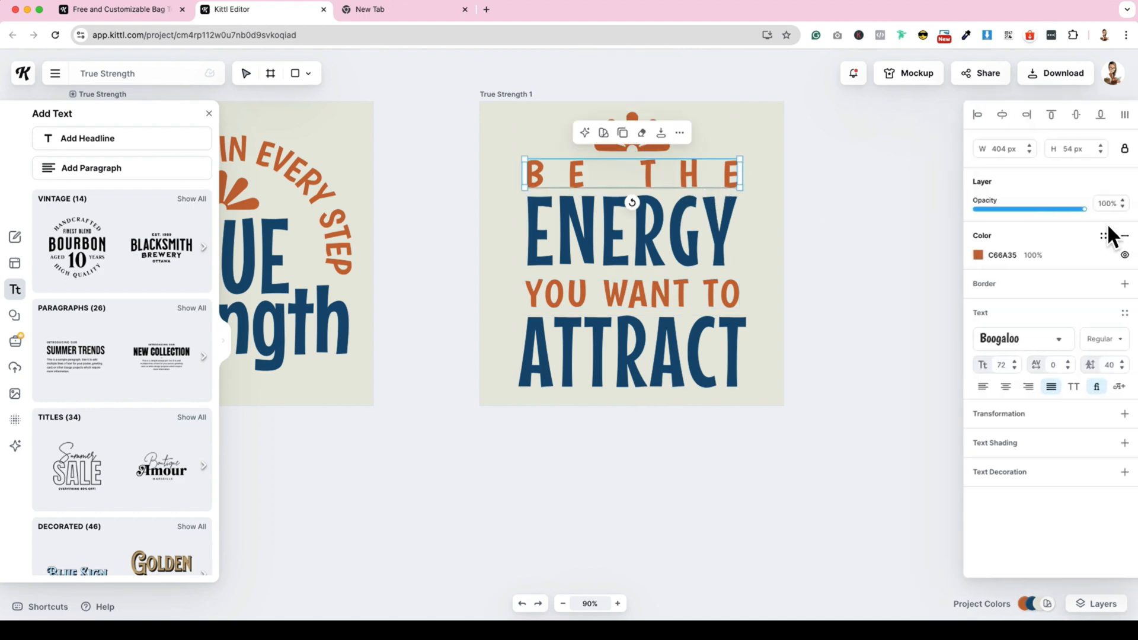
left_click(1008, 388)
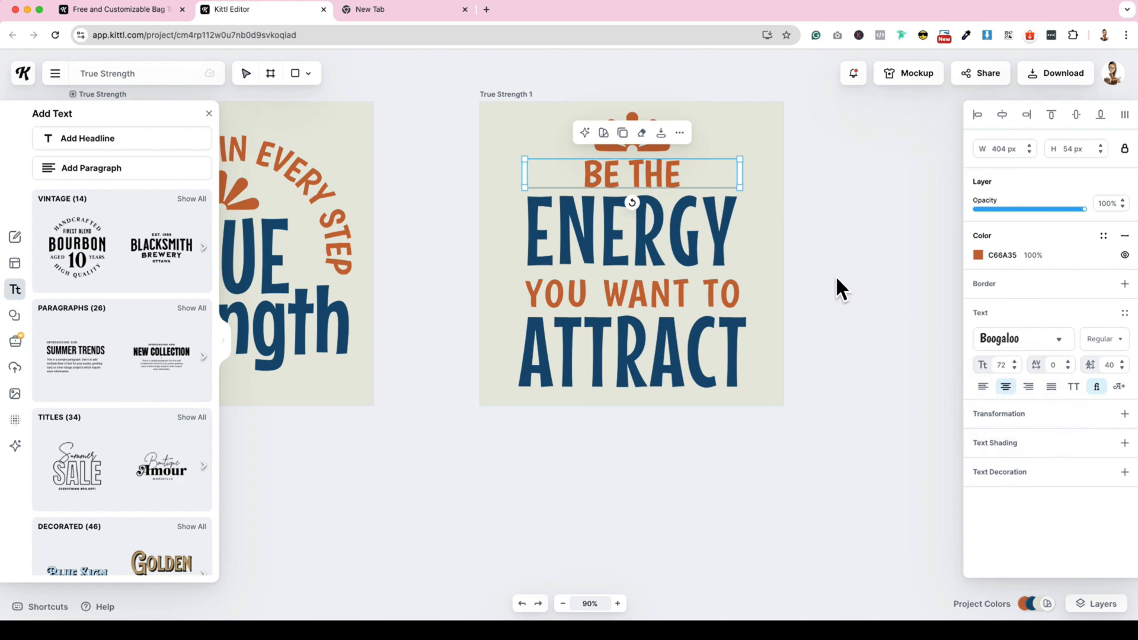
left_click(861, 280)
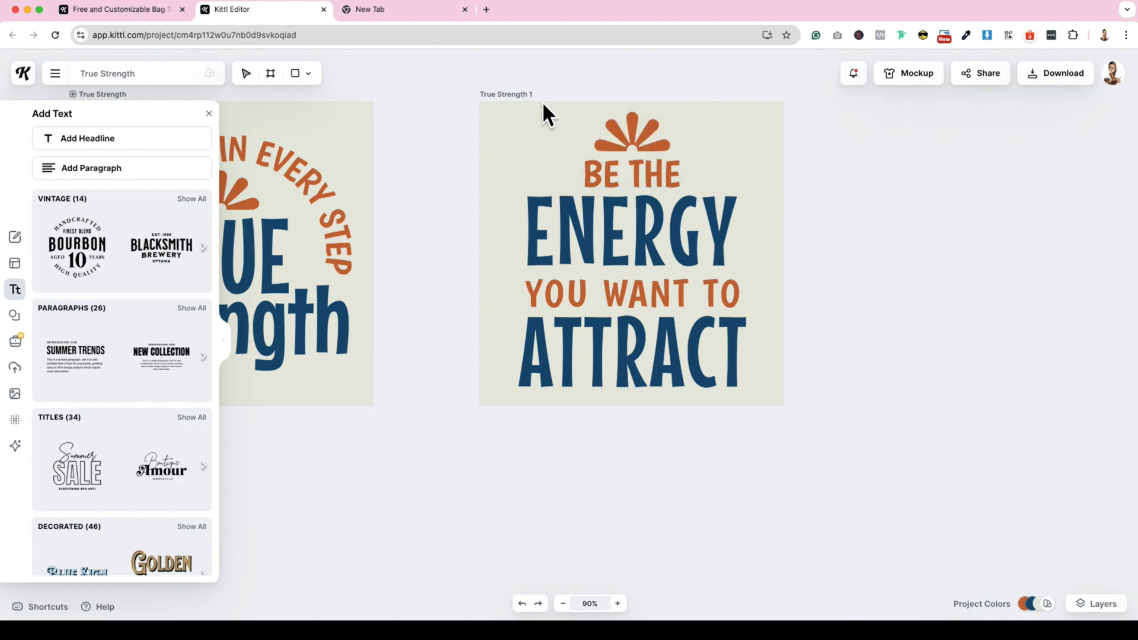
- Set the duplicated artboard's background to white FFFFFF at 0% opacity and rename the artboard "BUP Merch"
left_click(717, 105)
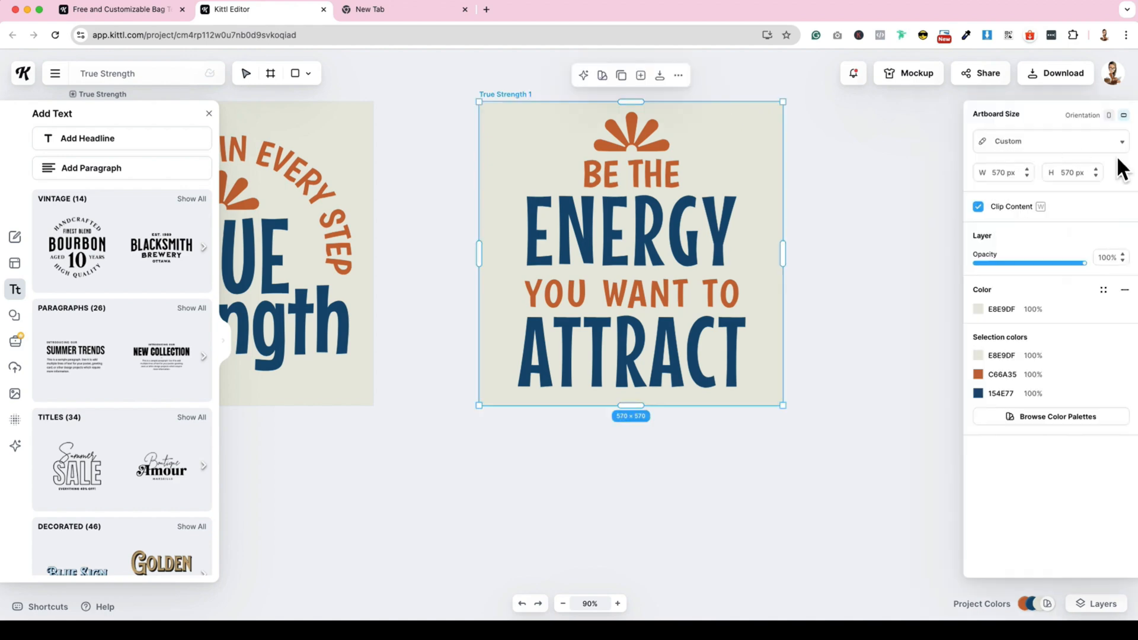
left_click(981, 312)
left_click(808, 340)
left_click_drag(899, 497, 835, 497)
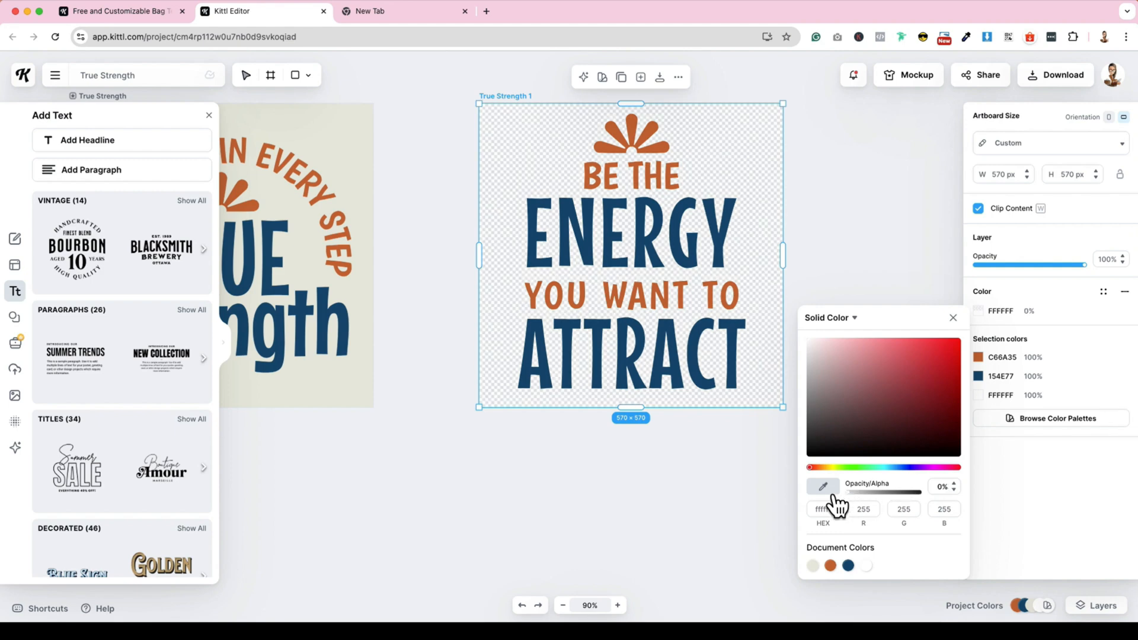
left_click(953, 317)
left_click(519, 96)
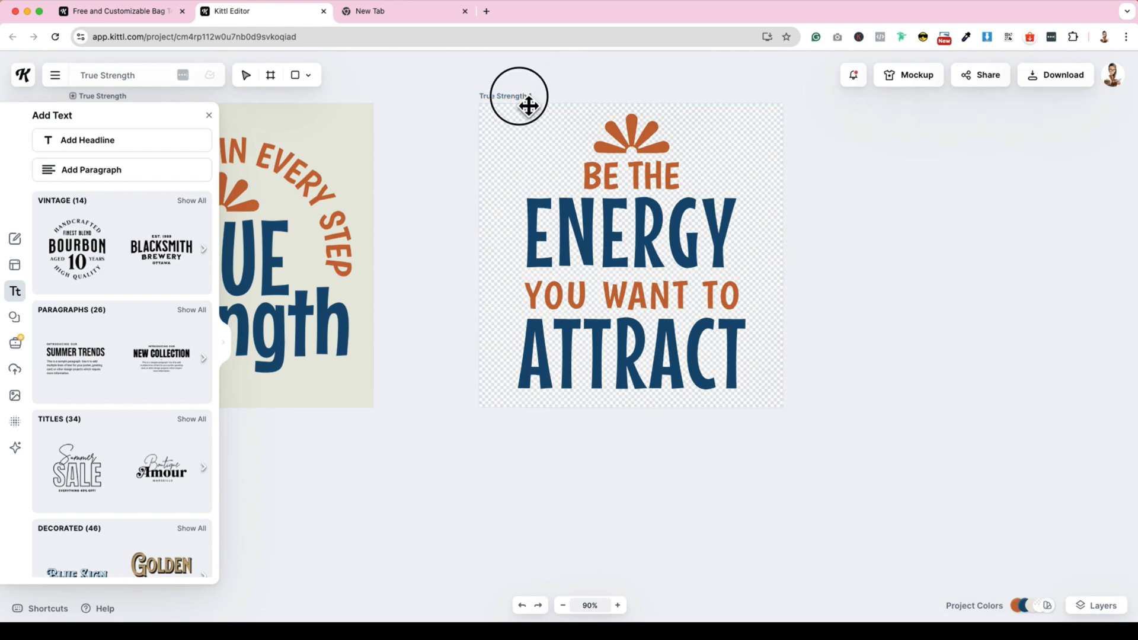
double_click(519, 96)
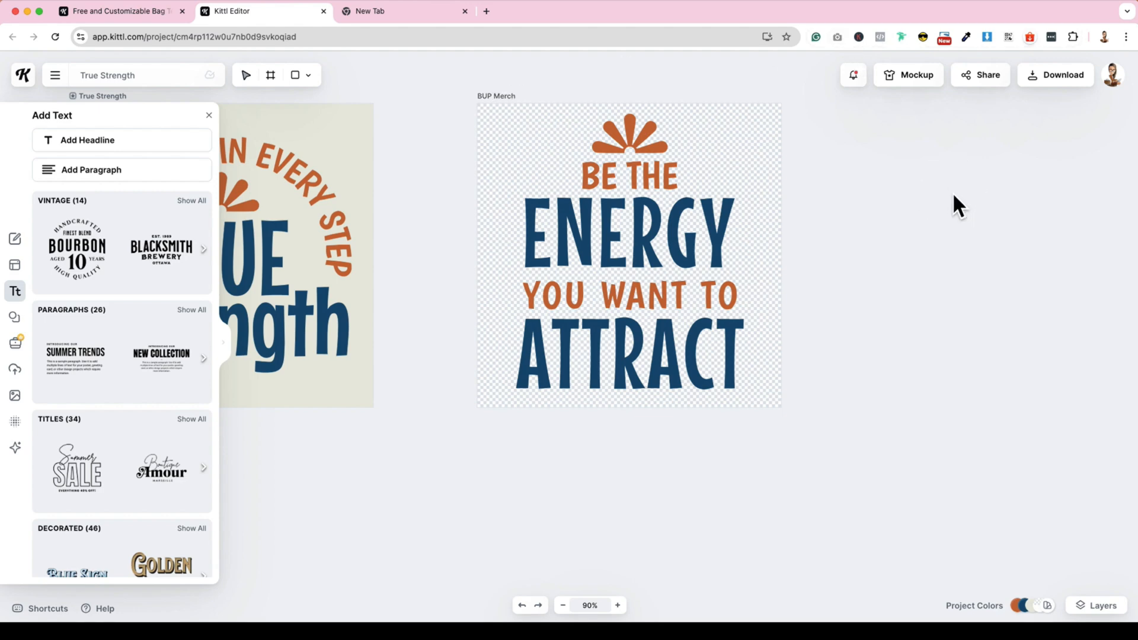
- Open the BUP Merch artboard in mockup mode, apply the dark blue candle mockup and enlarge and centre the design on the candle
left_click(516, 101)
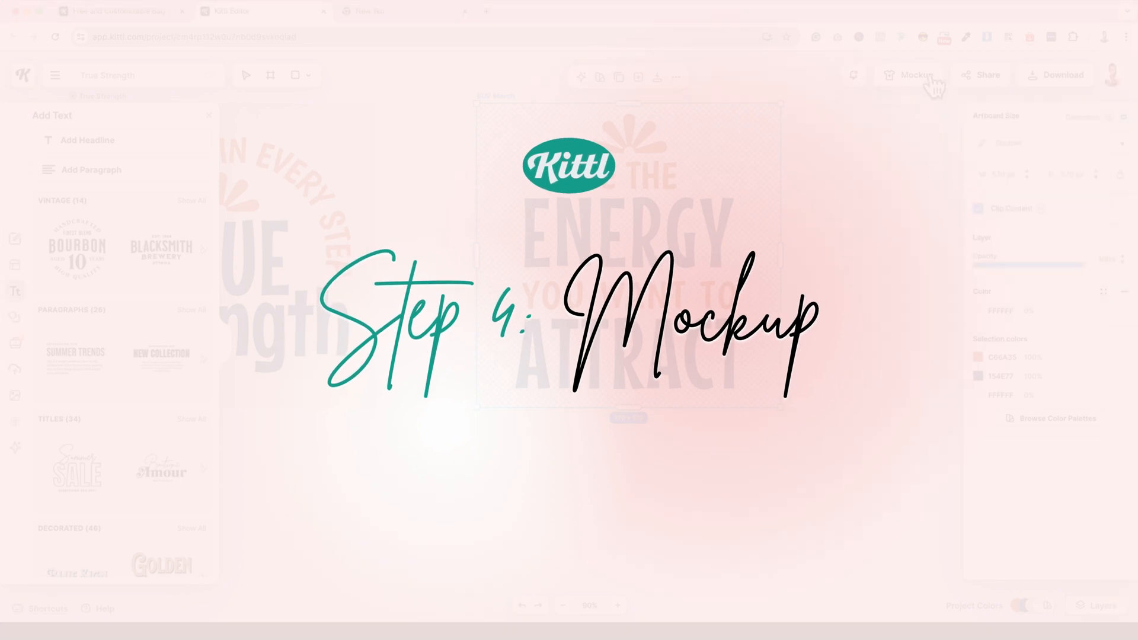
left_click(931, 80)
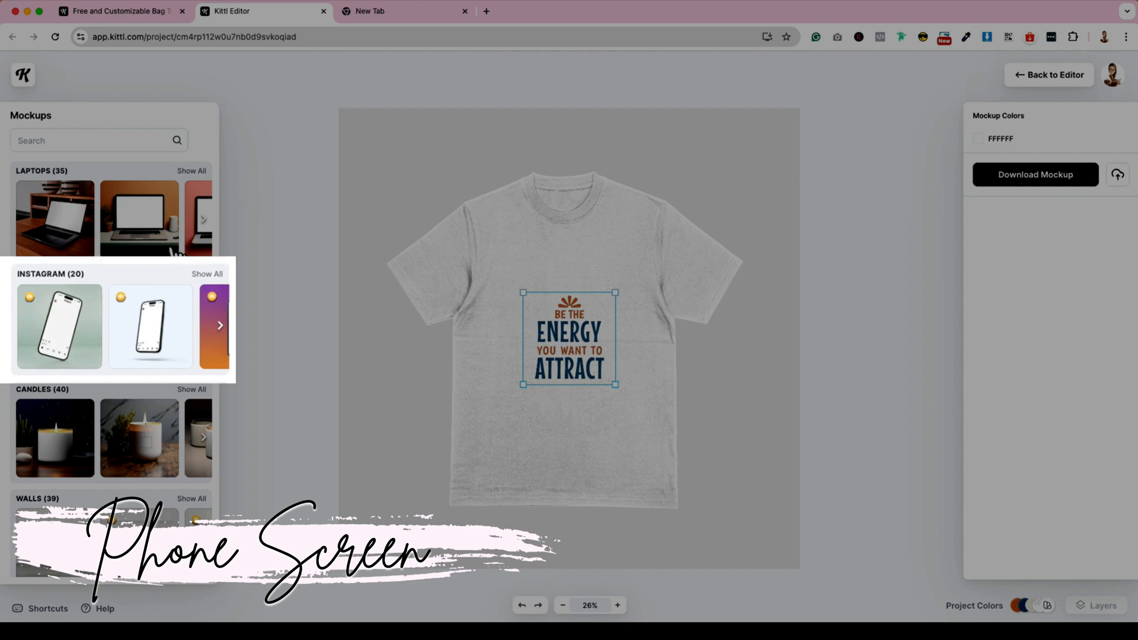
scroll(89, 297, "down", 3)
left_click(53, 301)
left_click_drag(592, 362, 650, 423)
left_click_drag(610, 391, 588, 416)
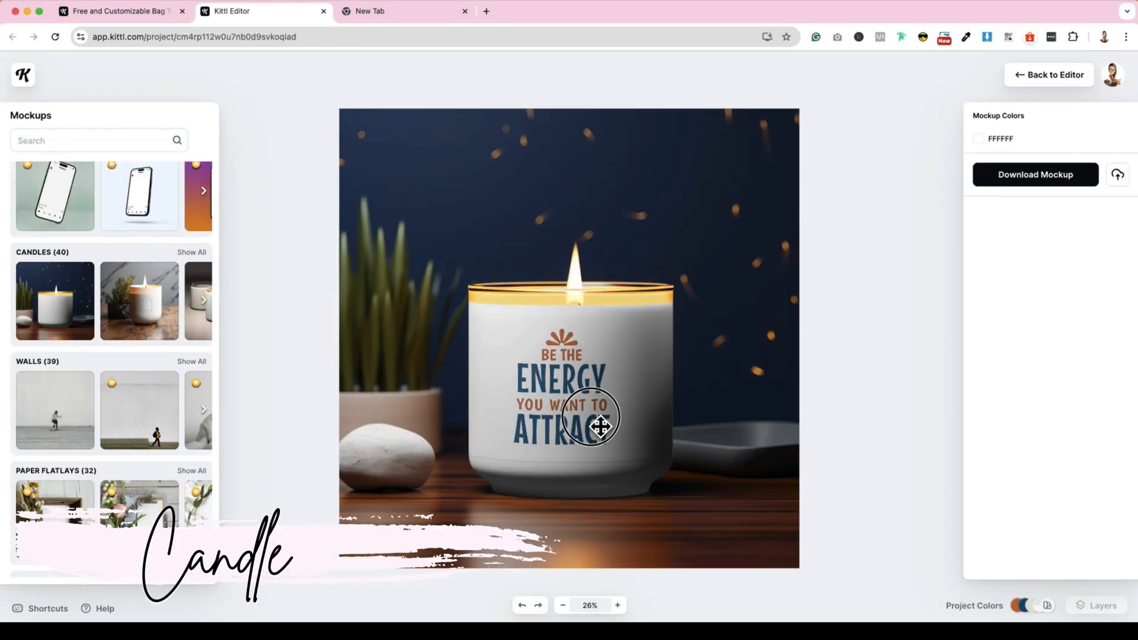
- Switch to the candle mockup with the grey marble backdrop and shrink the design to fit inside the candle's label
left_click(152, 303)
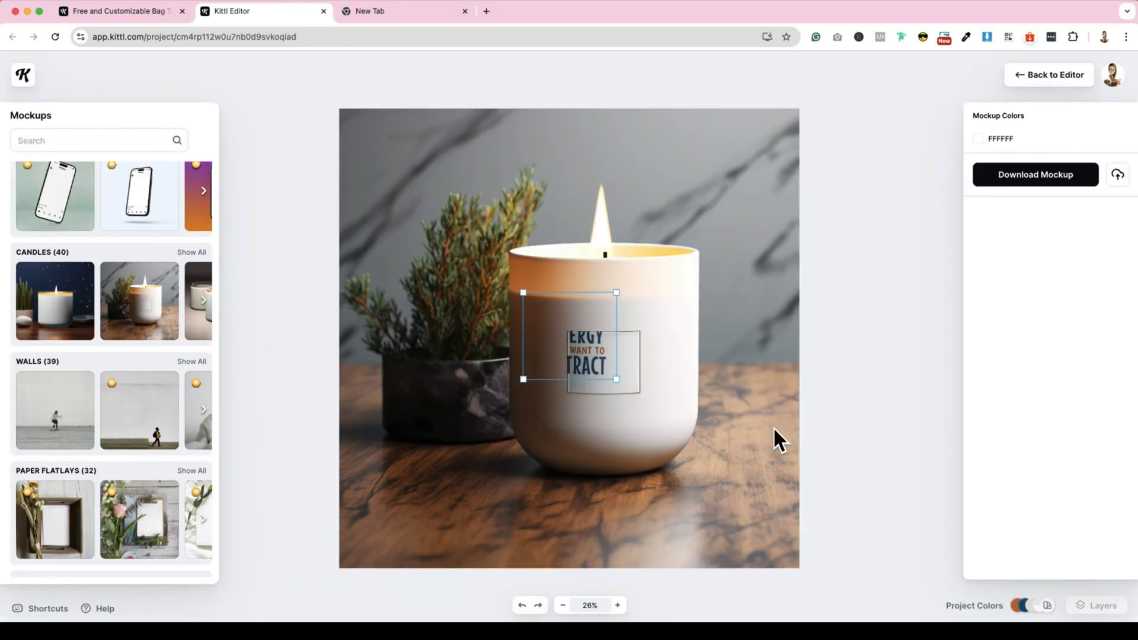
left_click_drag(592, 356, 637, 379)
left_click_drag(659, 328, 645, 338)
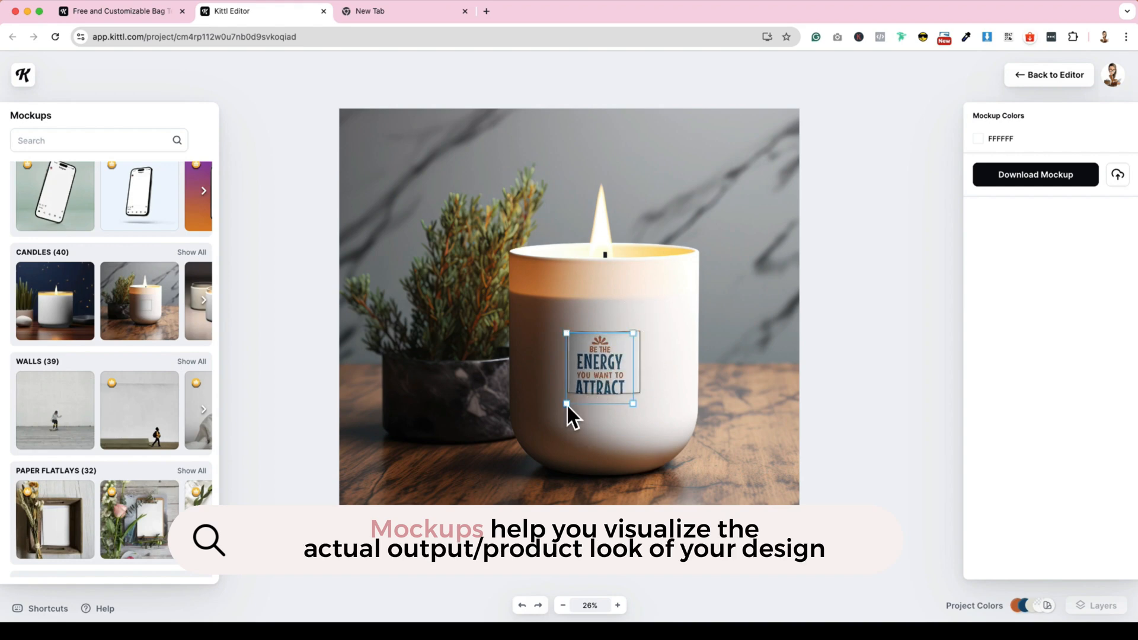
left_click(618, 382)
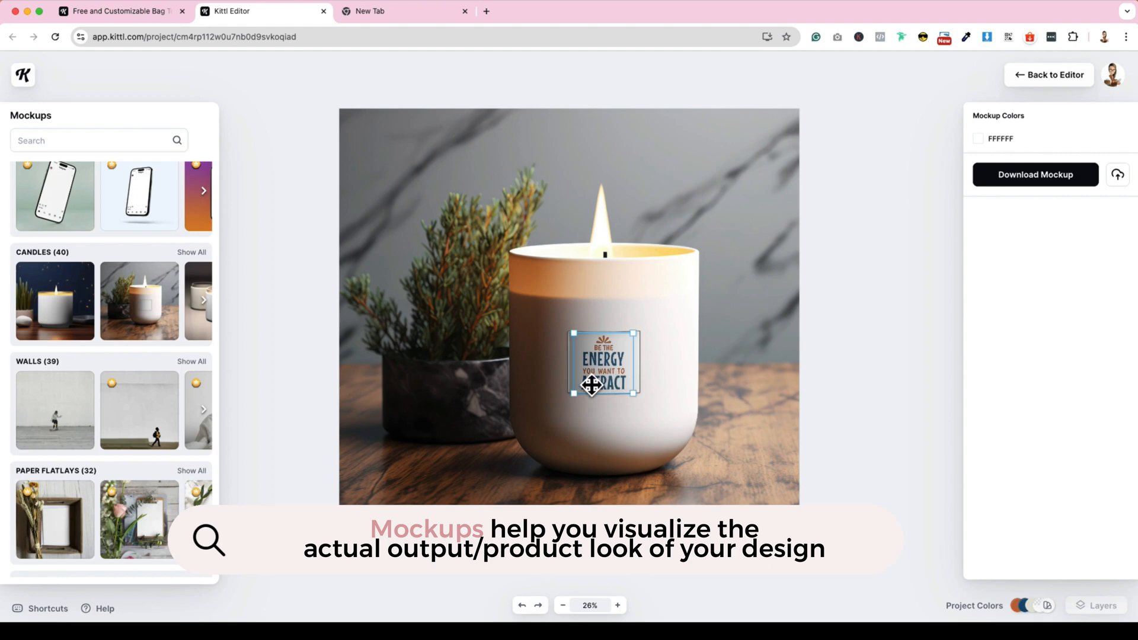
- Apply the mockup of a white pillow on a grey sofa, then enlarge and centre the design on the pillow
left_click(203, 301)
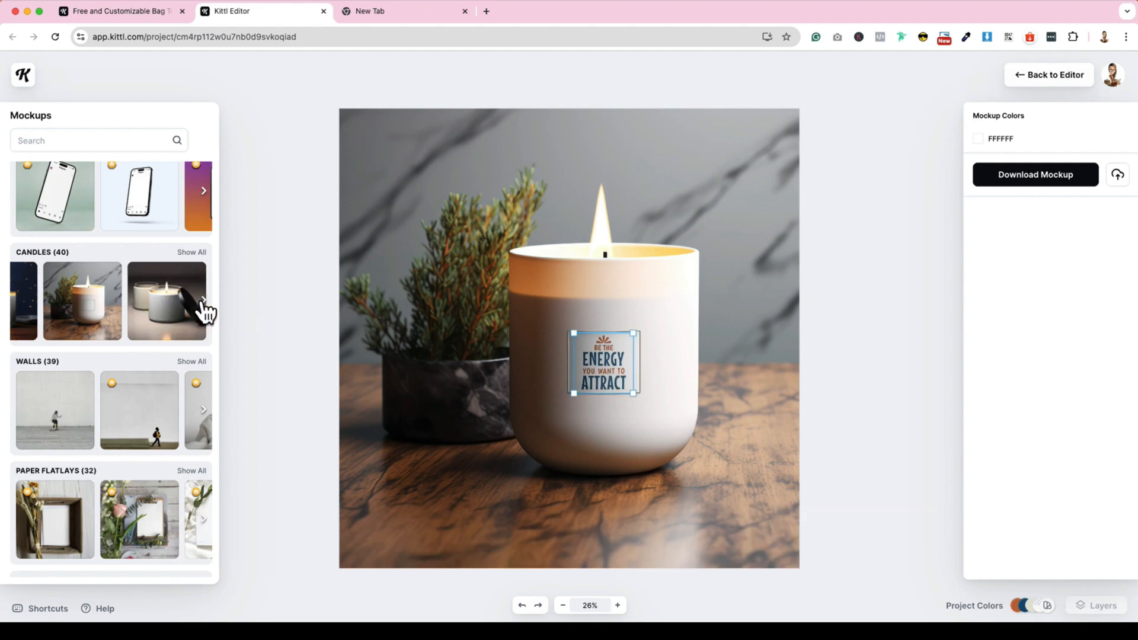
scroll(159, 355, "down", 7)
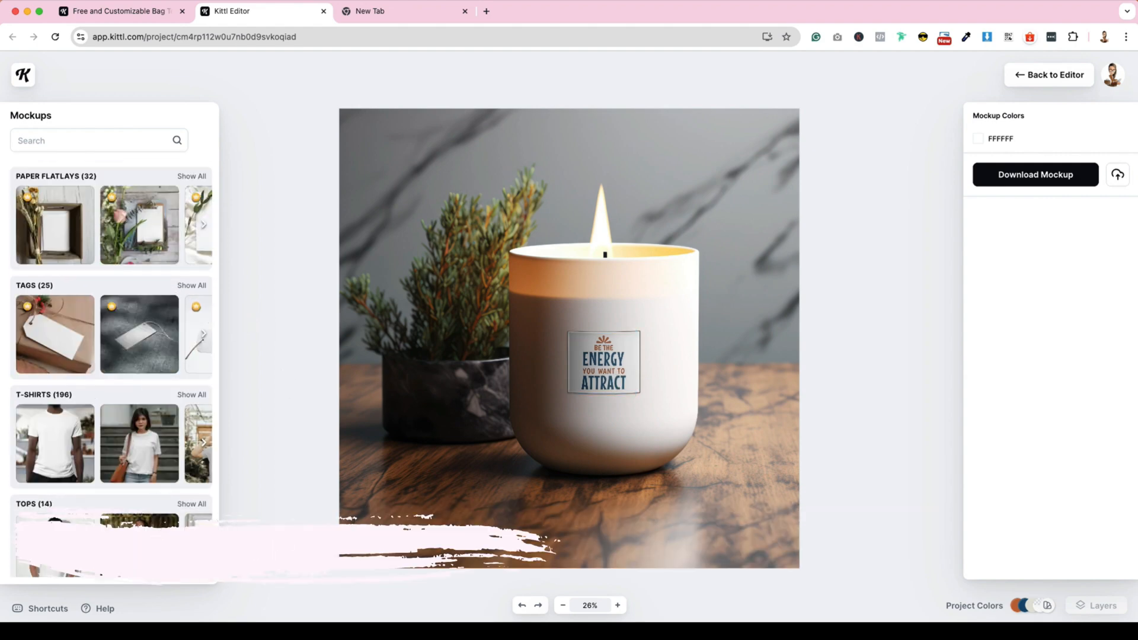
scroll(127, 322, "down", 5)
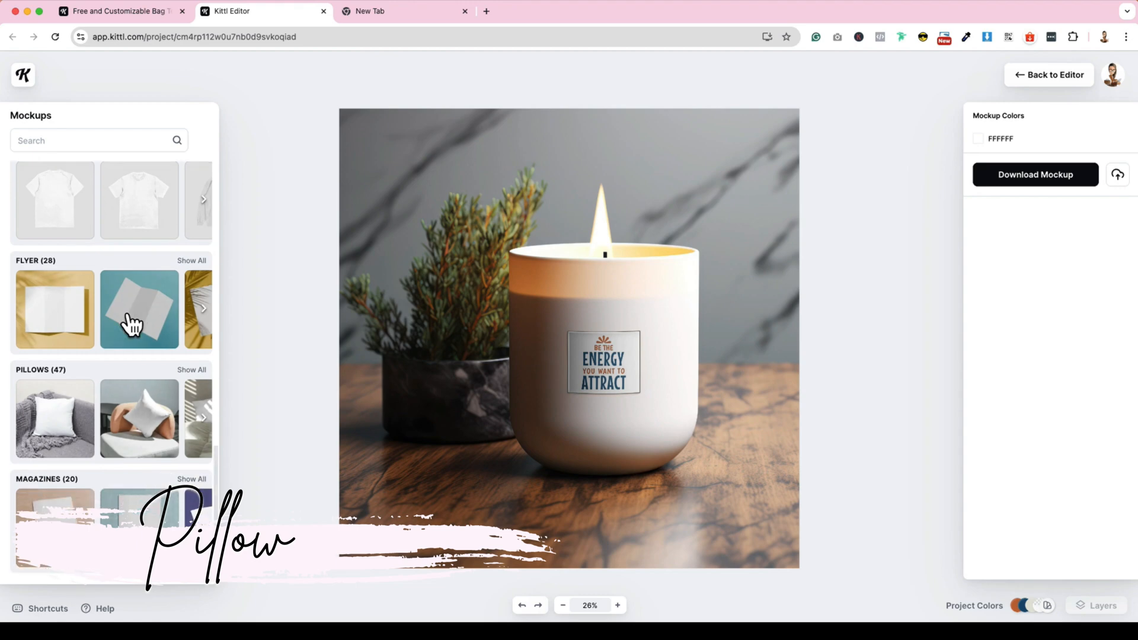
left_click(28, 414)
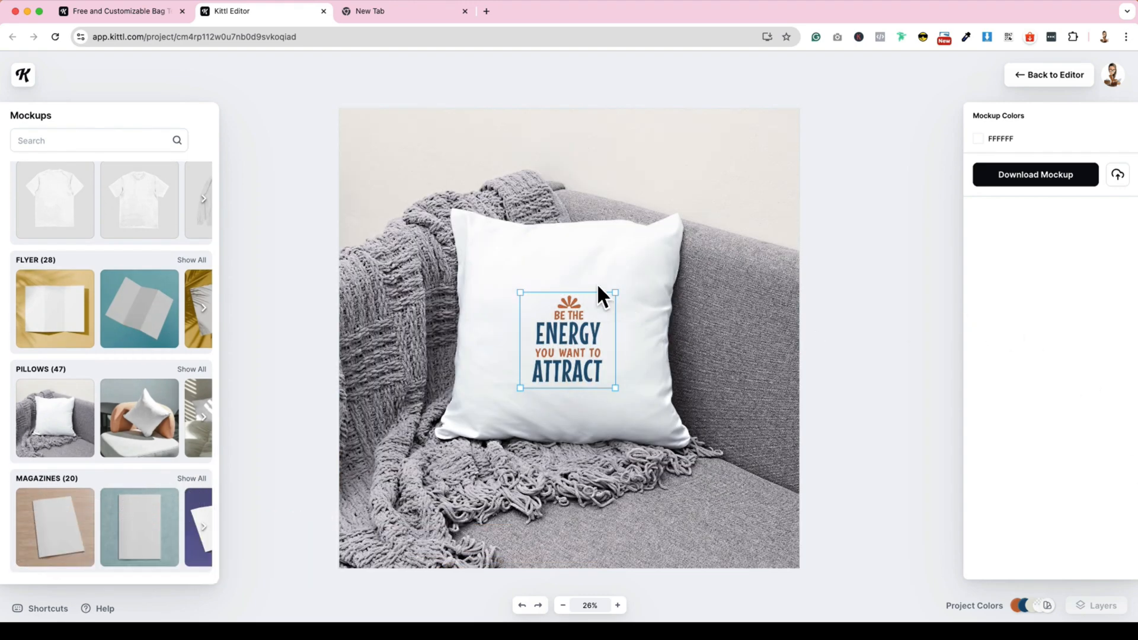
left_click_drag(615, 292, 652, 272)
left_click_drag(547, 321, 526, 323)
- Apply the round coaster mockup with the pink flower, centre the design on it, and try a premium poster mockup
scroll(141, 329, "down", 5)
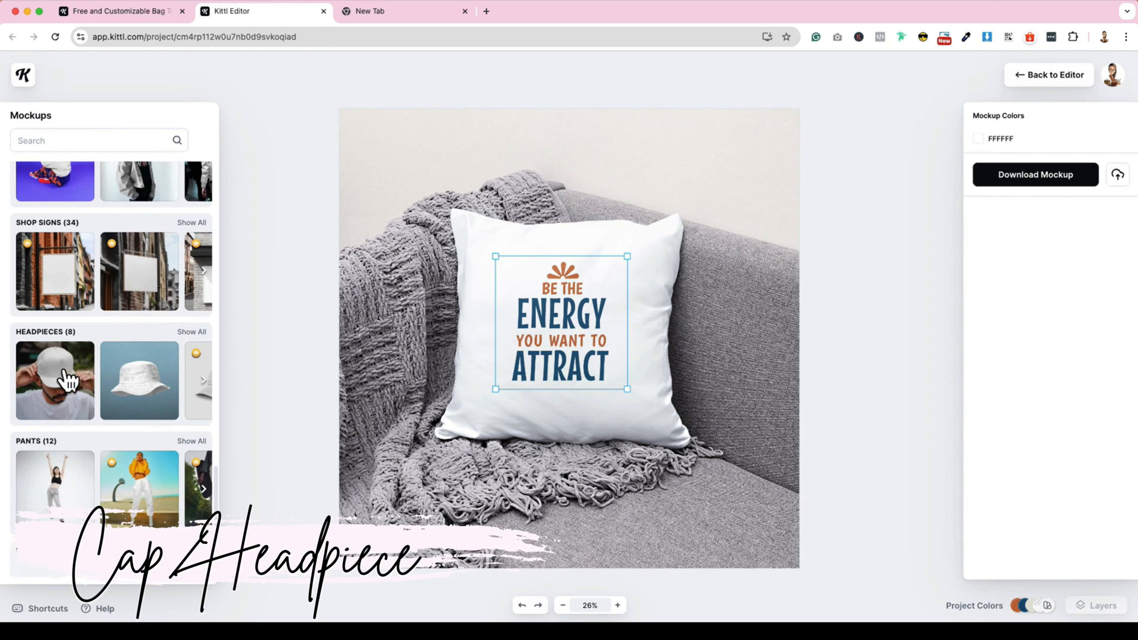
scroll(71, 376, "down", 5)
left_click(154, 258)
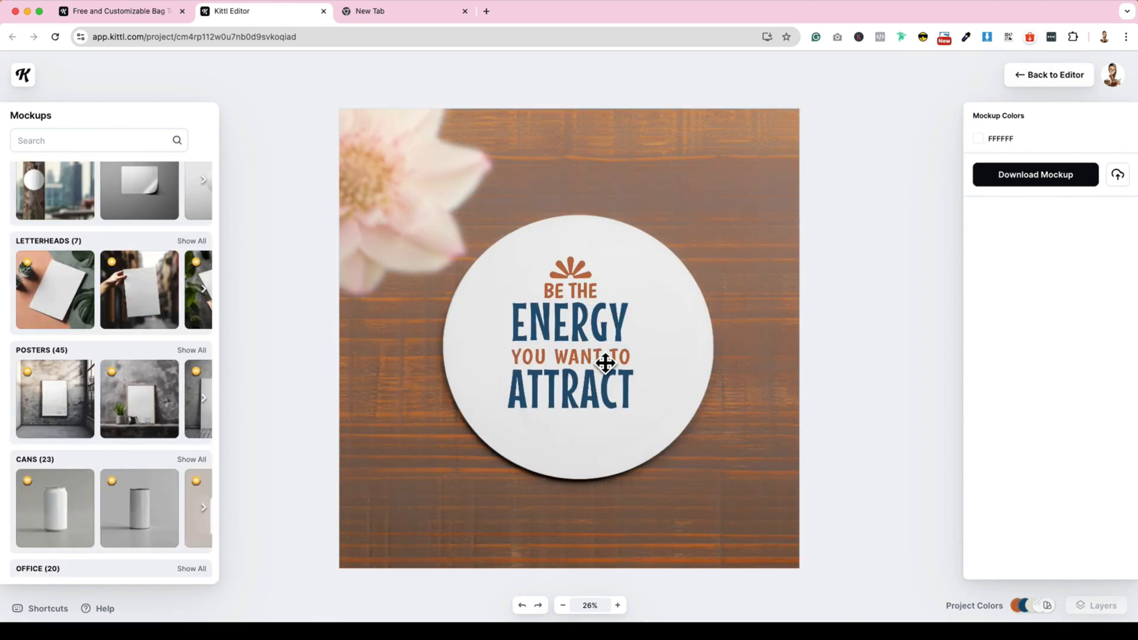
left_click(605, 364)
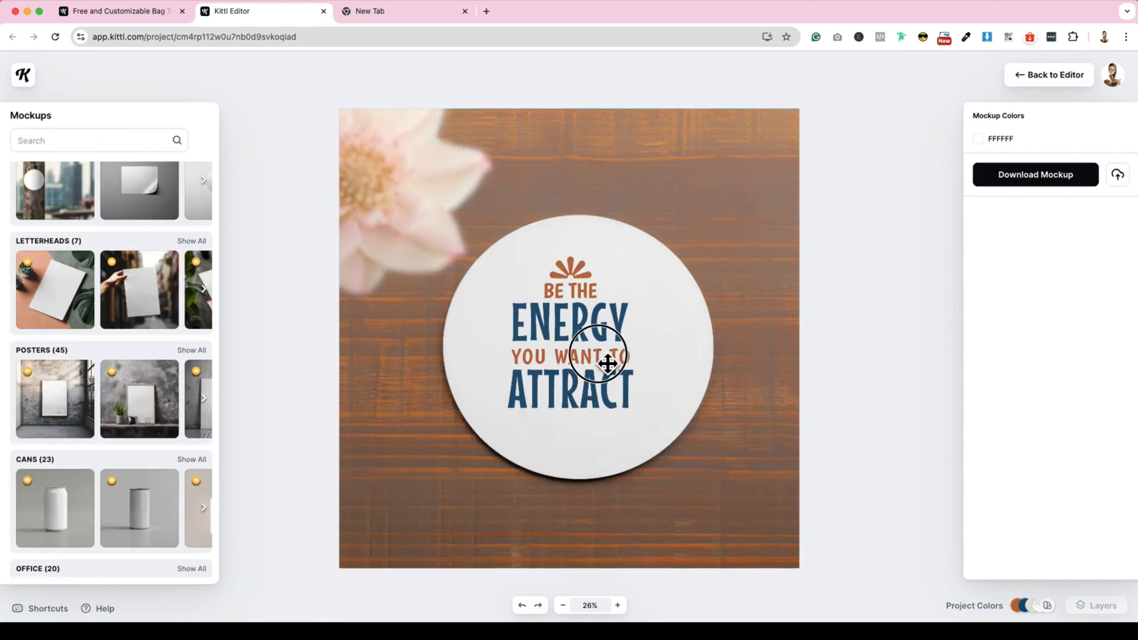
left_click(152, 398)
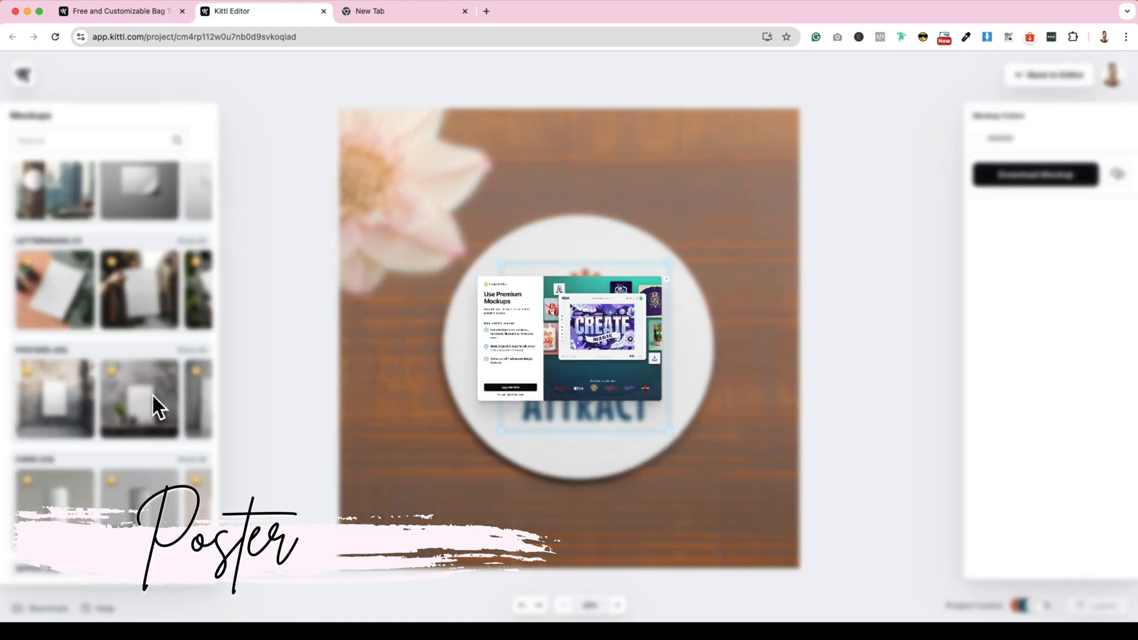
left_click(865, 157)
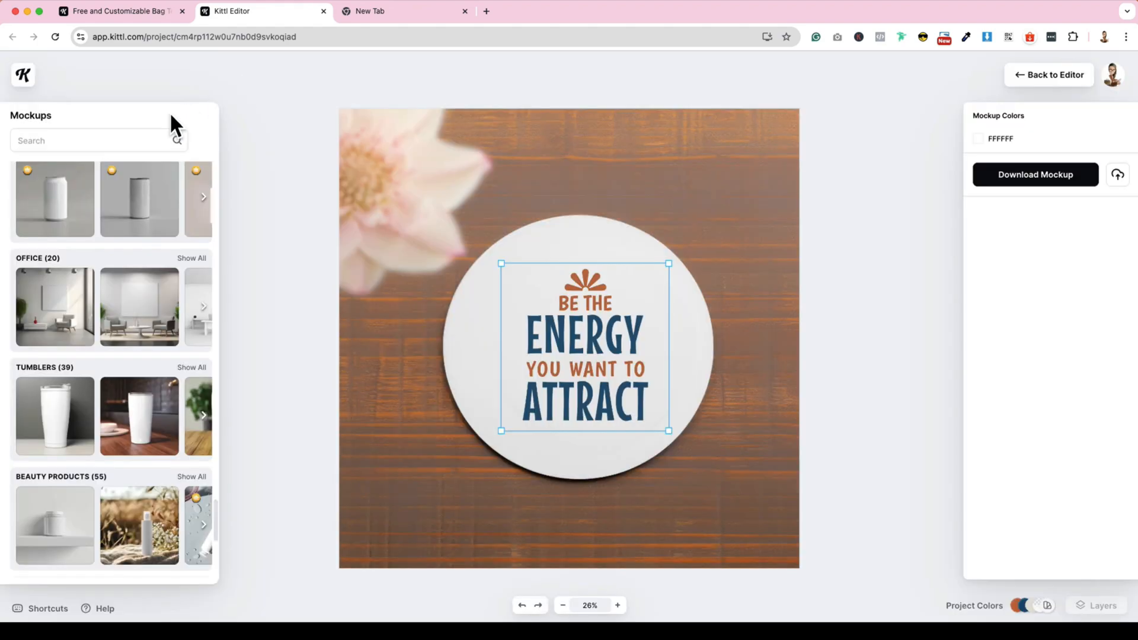
- Search the mockups for "tote bags" and apply the one with the bag hanging from a wooden hook rail
left_click(66, 142)
type("to")
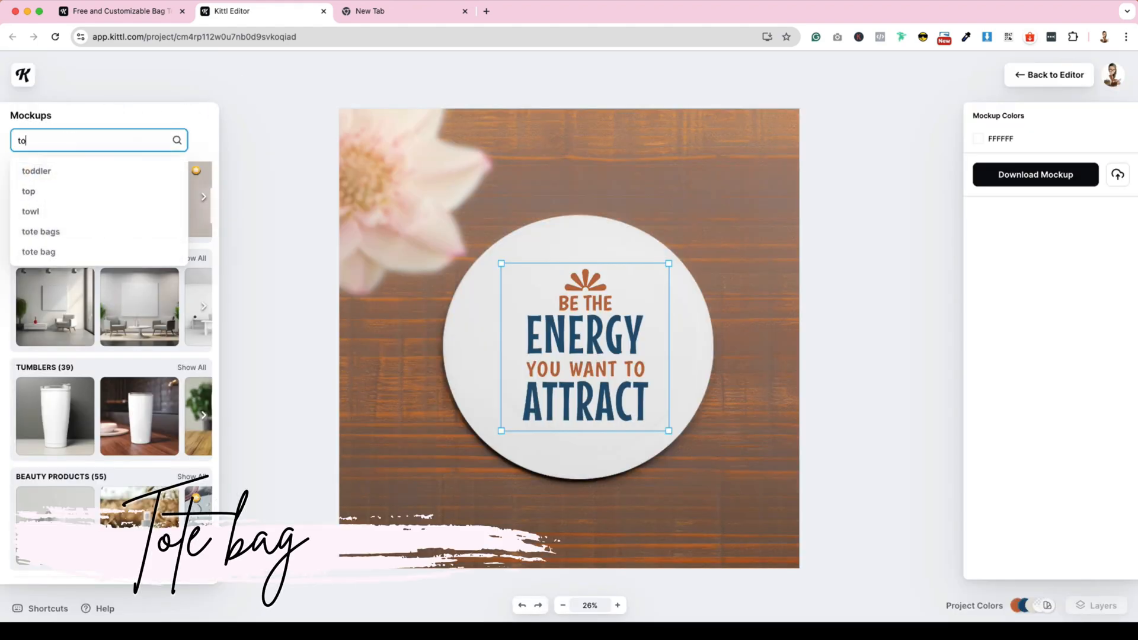
type("te")
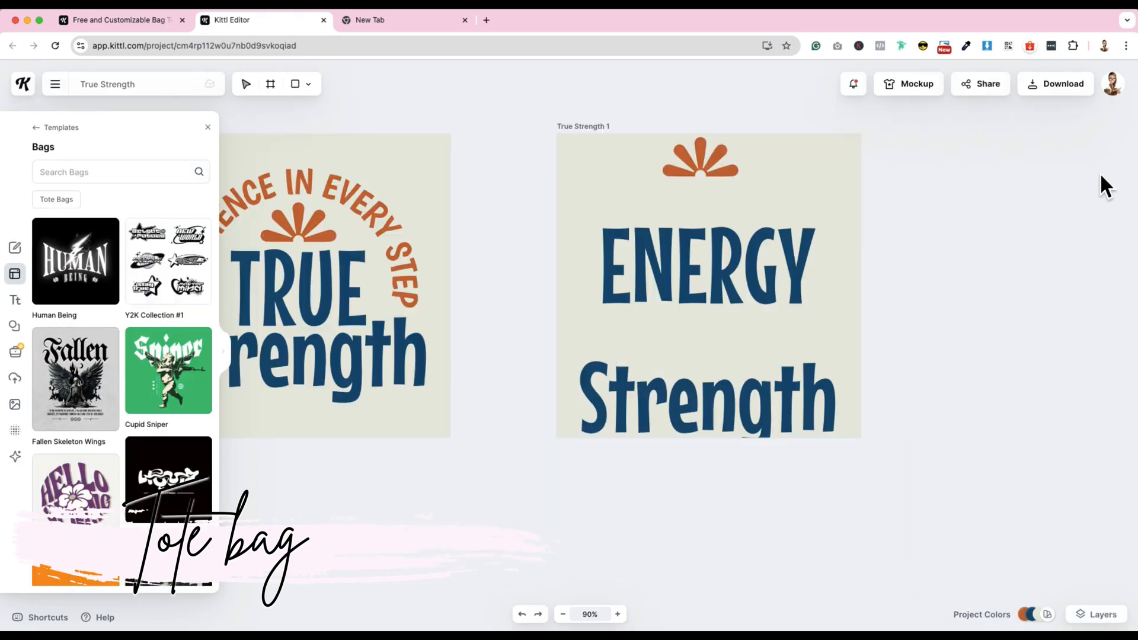
left_click(41, 170)
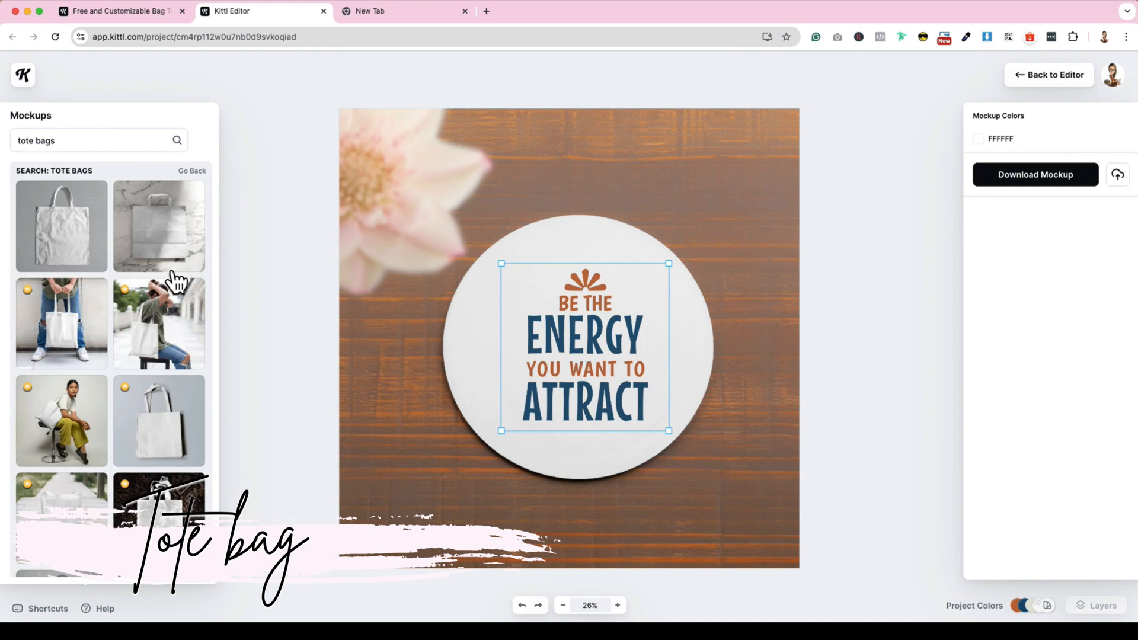
scroll(176, 282, "down", 5)
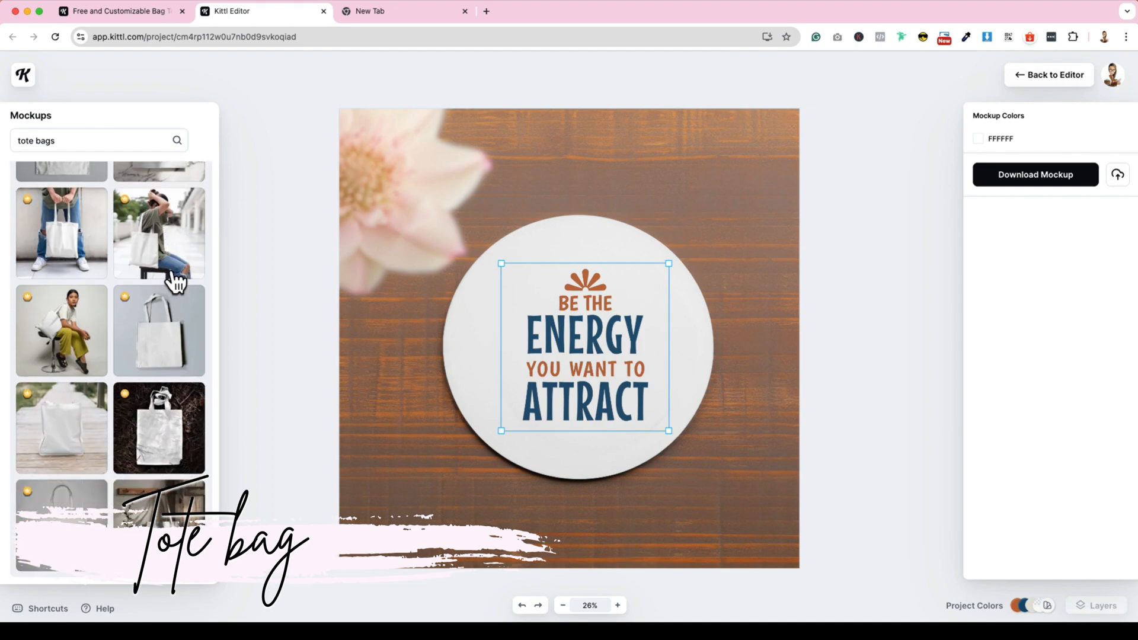
left_click(159, 525)
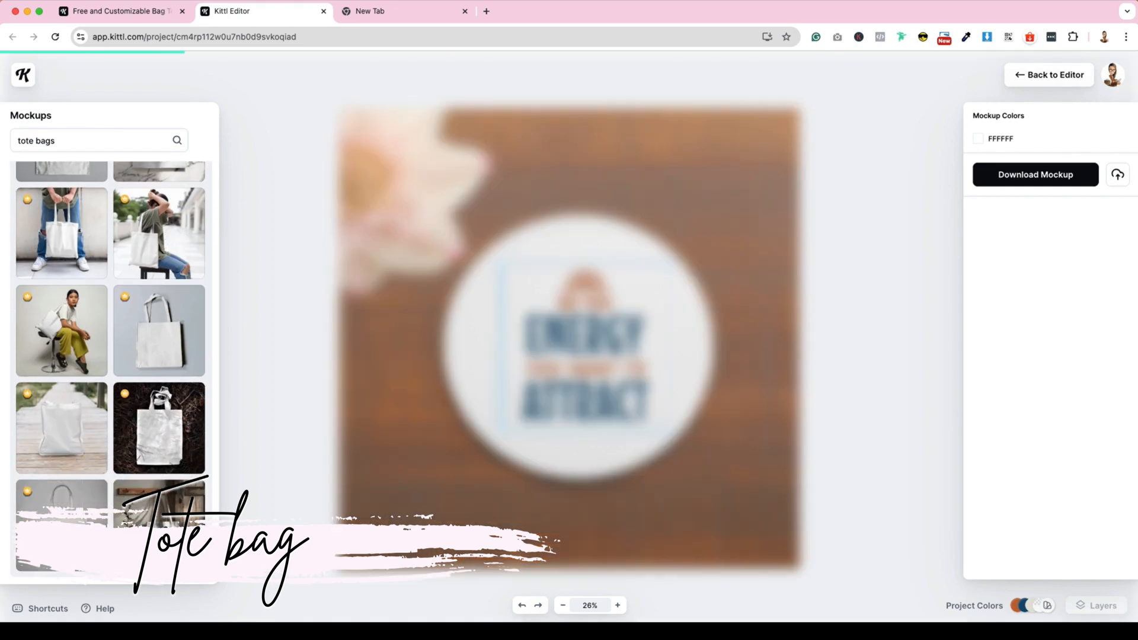
- Enlarge the design on the hanging tote bag and reposition it to sit centred on the bag's front
left_click(618, 442)
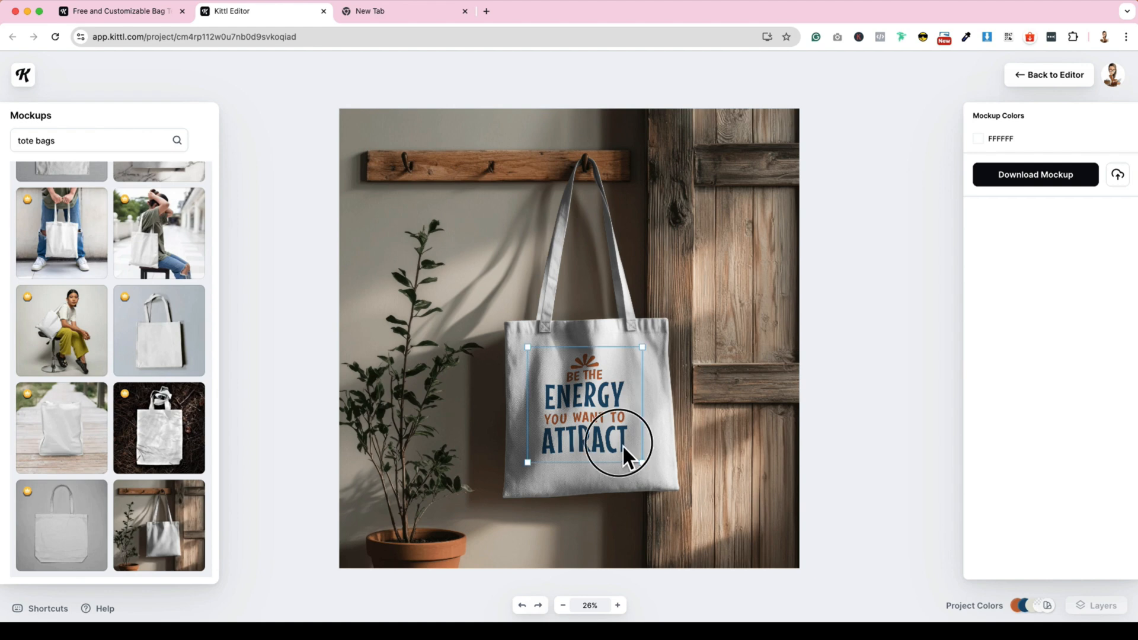
left_click(578, 426)
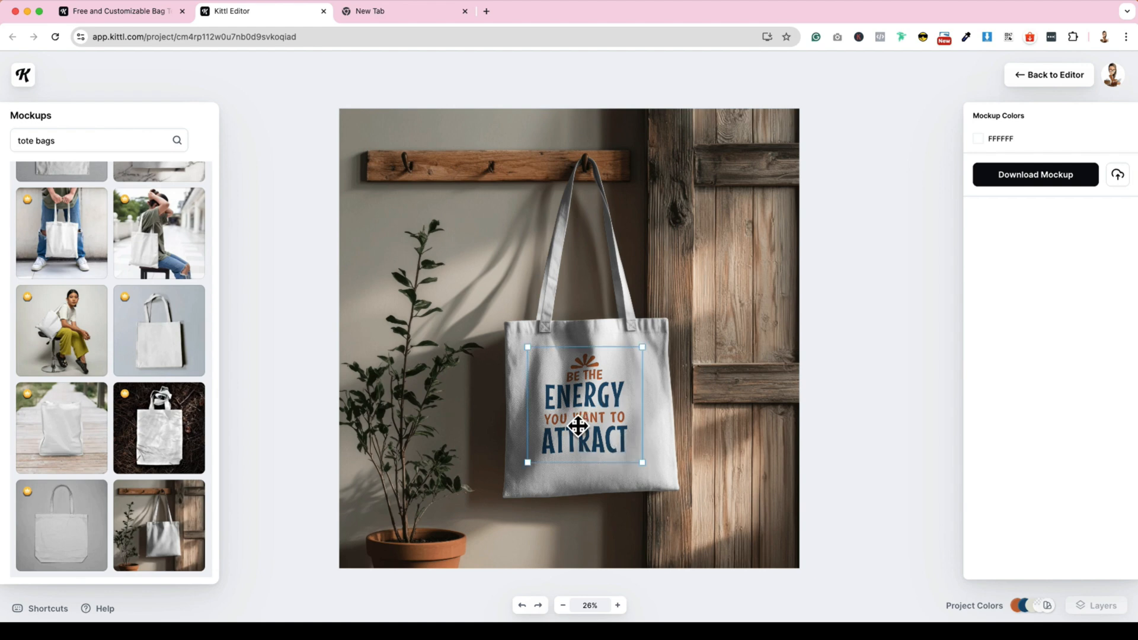
left_click(644, 346)
mouse_move(657, 350)
left_mouse_down()
mouse_move(648, 332)
mouse_move(652, 341)
left_mouse_up()
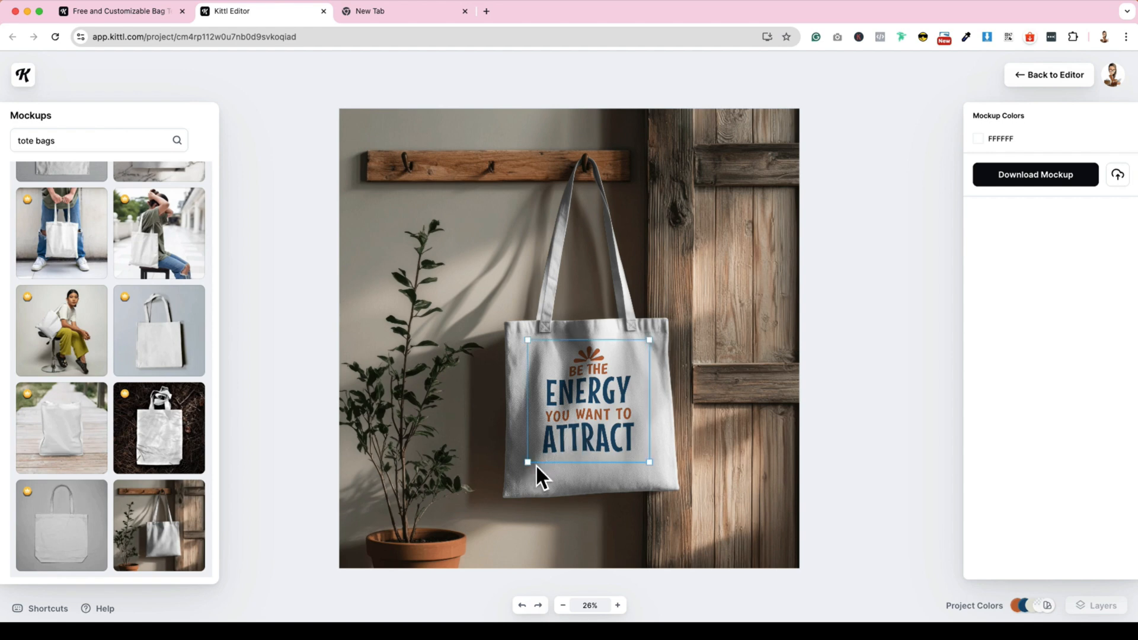
mouse_move(528, 464)
left_mouse_down()
mouse_move(527, 481)
mouse_move(522, 474)
left_mouse_up()
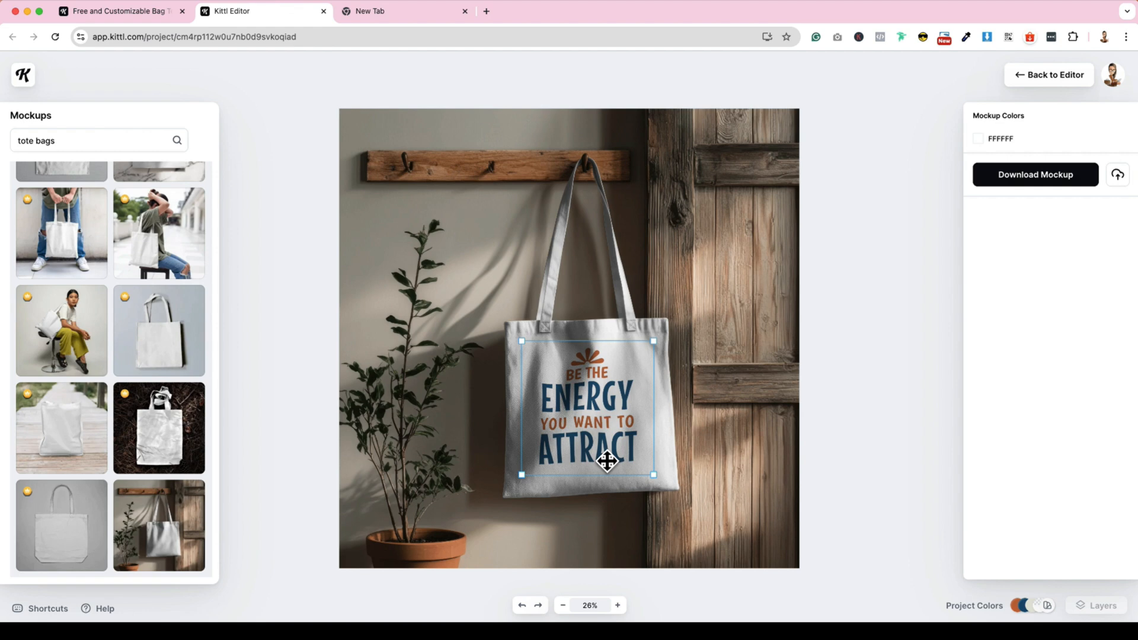
scroll(168, 326, "up", 3)
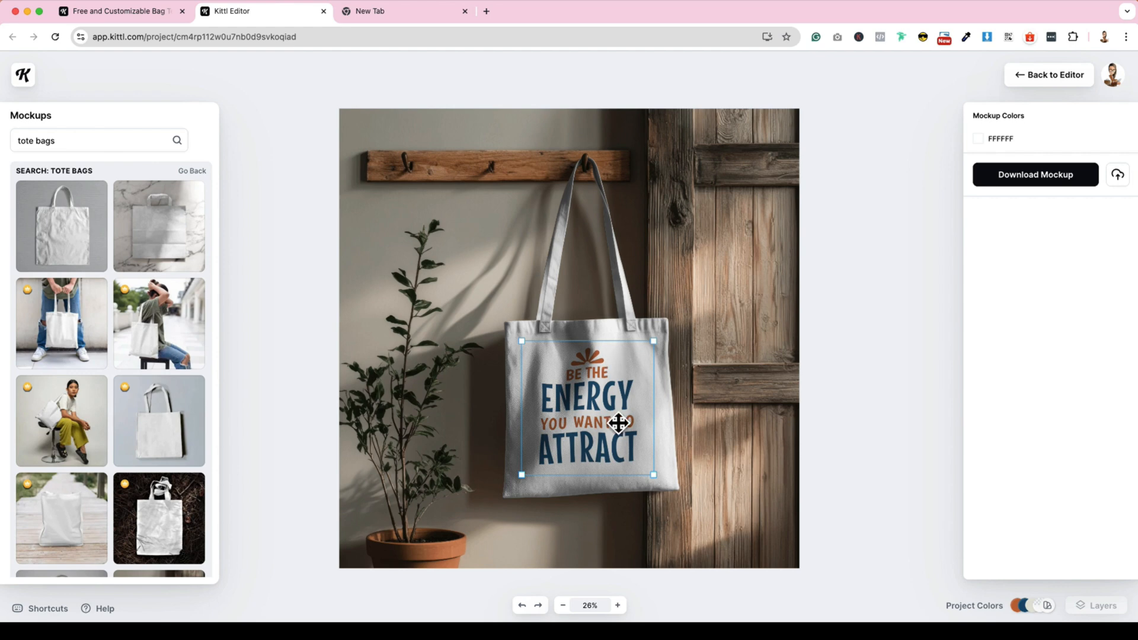
left_click_drag(619, 424, 615, 425)
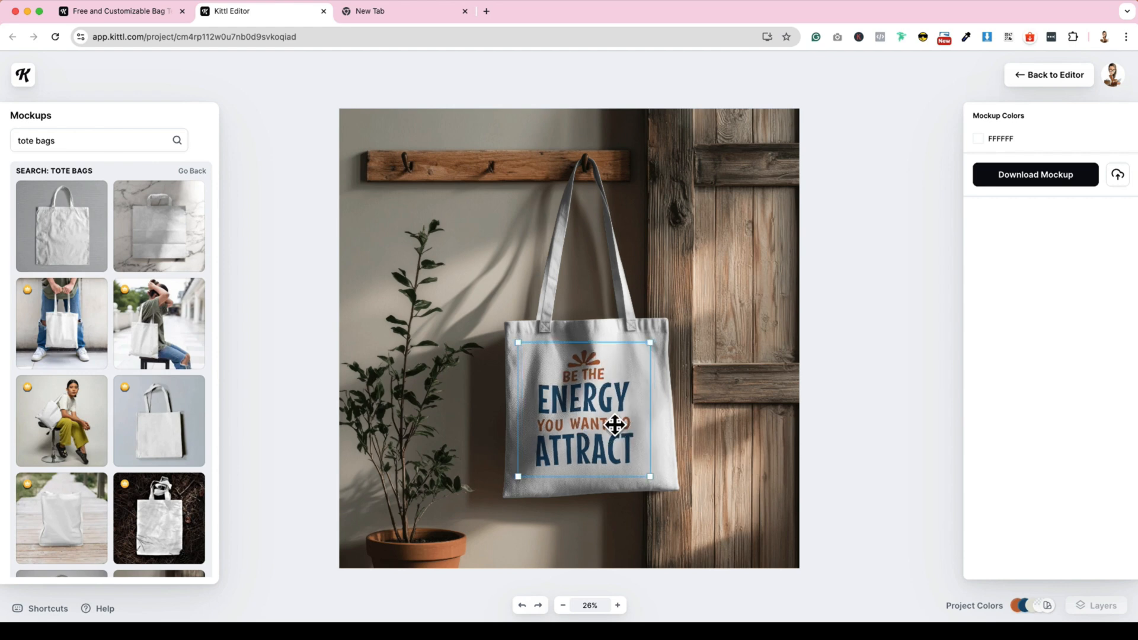
- Apply the mockup of the flat white tote bag on a grey background, then enlarge and centre the design on the bag
left_click(63, 250)
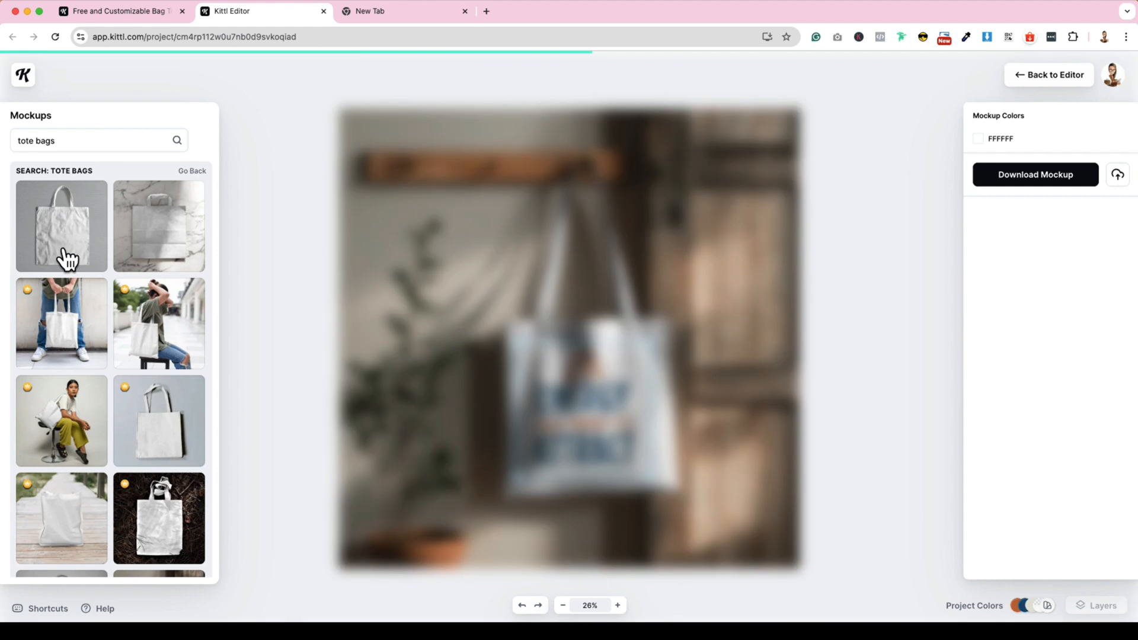
left_click_drag(613, 385, 548, 386)
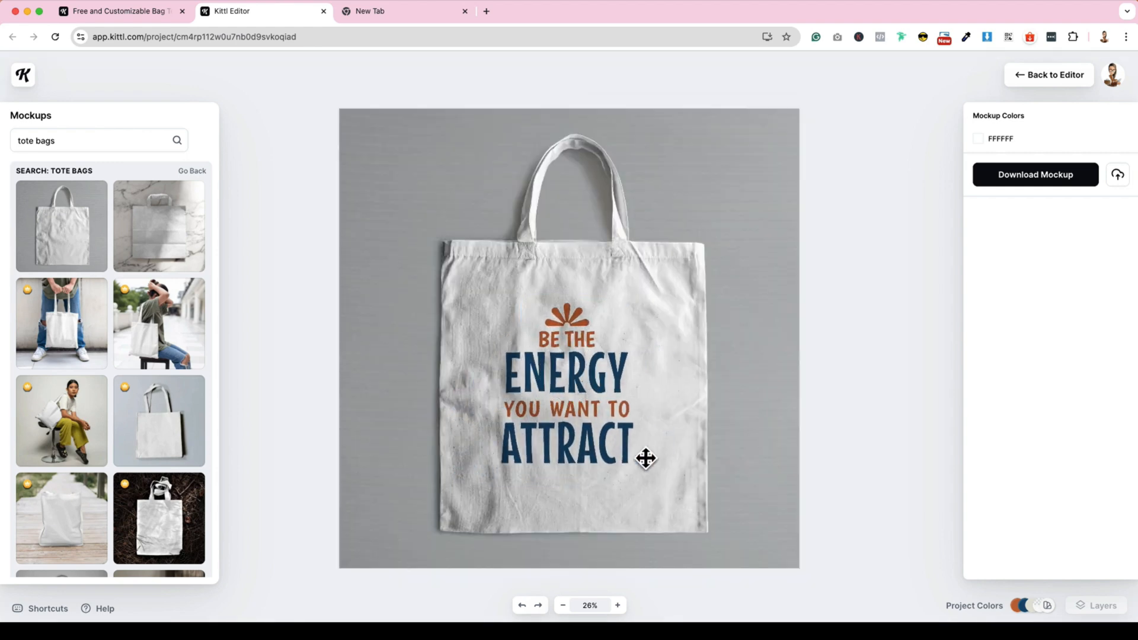
- Download the grey-background tote mockup, view the saved BUP Merch Mockup.jpg, and close it
left_click(1089, 176)
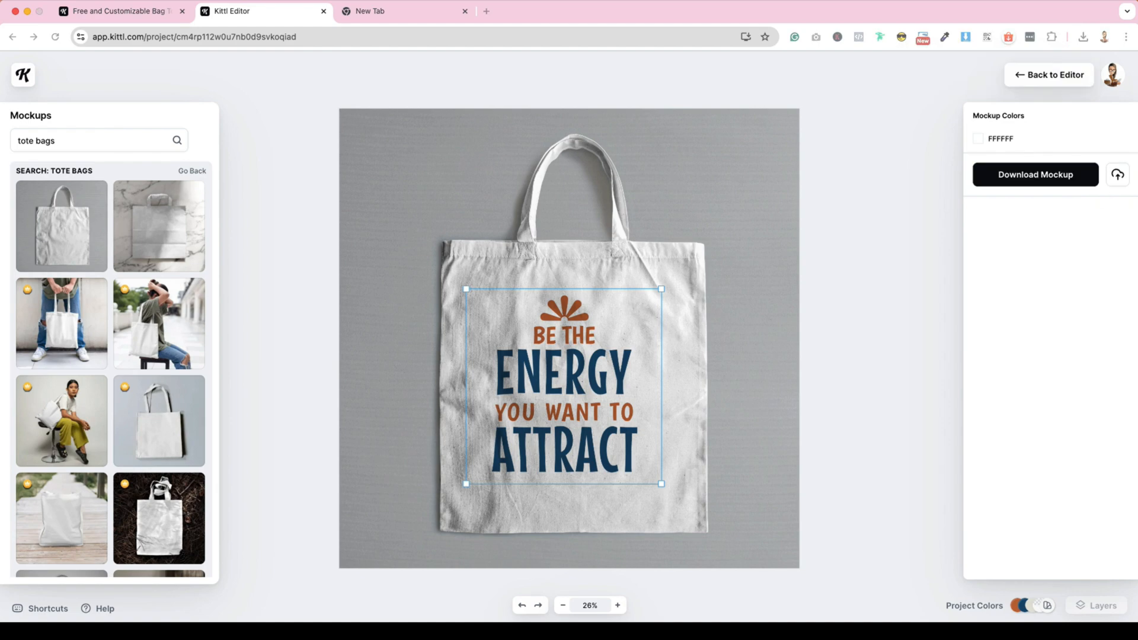
left_click_drag(1, 112, 406, 82)
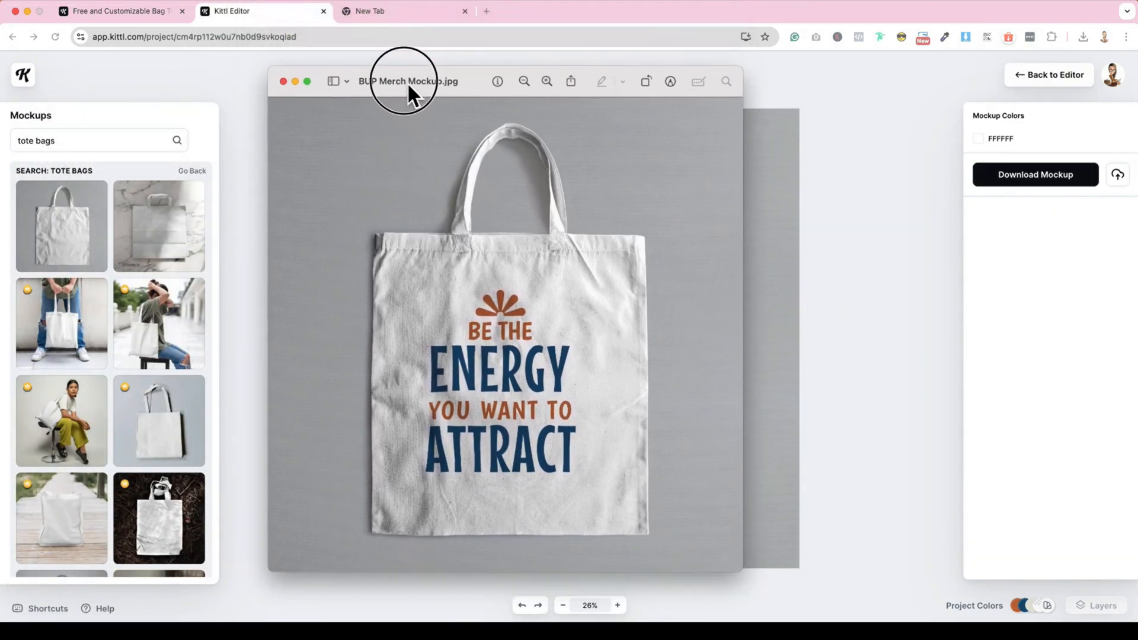
left_click(283, 80)
- Apply the mockup of the tote hanging on the light plank wall, centre the design on the bag, and download it
scroll(172, 502, "down", 10)
left_click(74, 344)
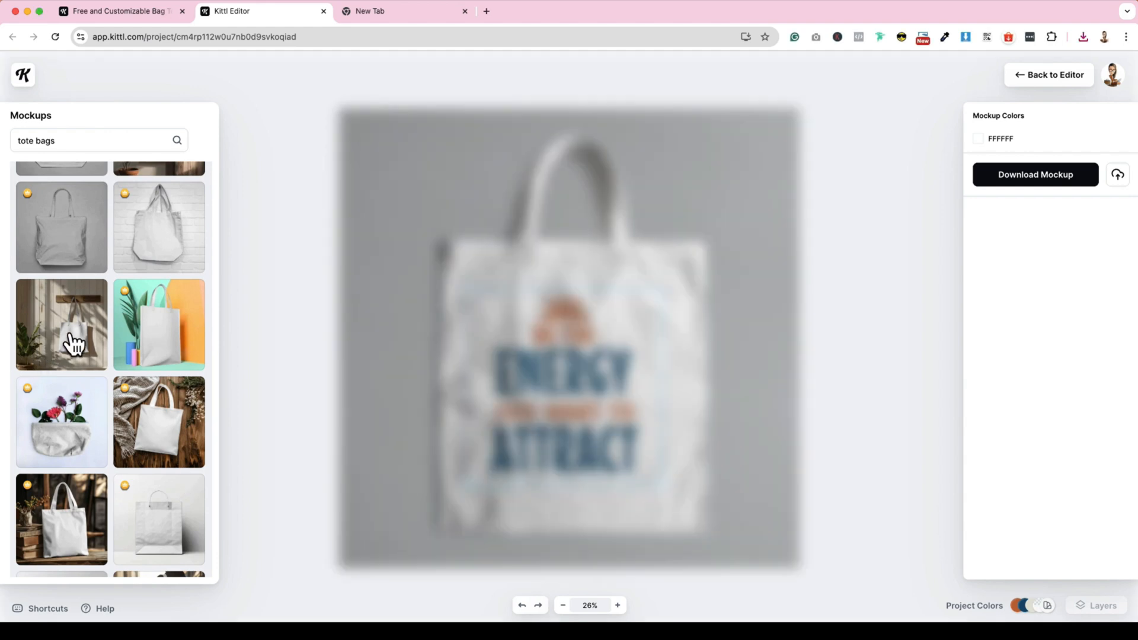
scroll(132, 407, "down", 5)
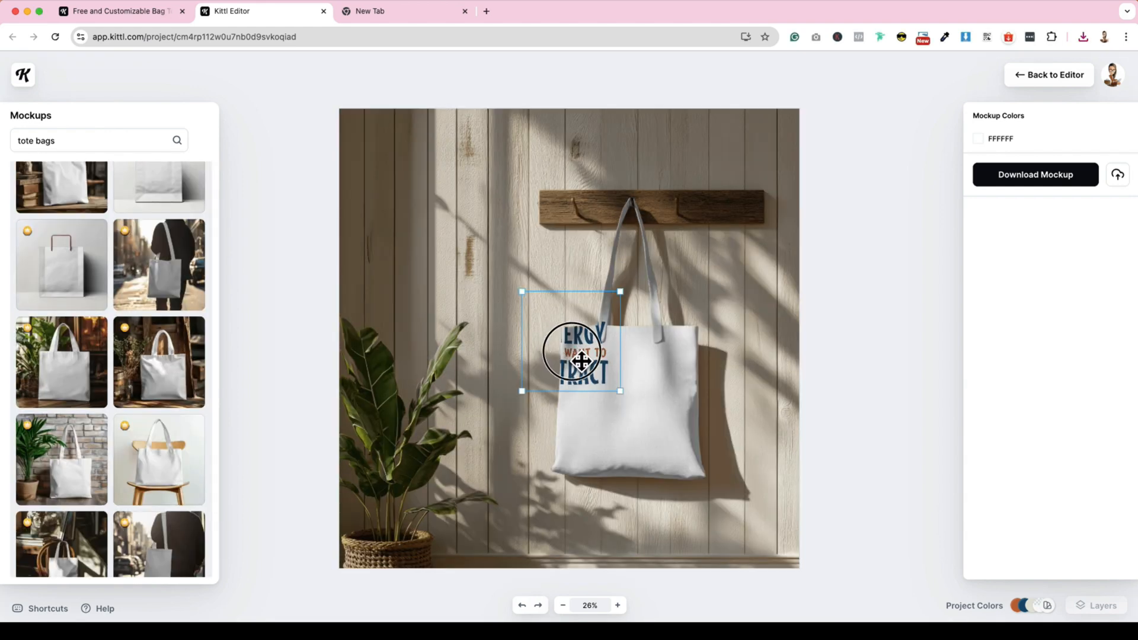
left_click_drag(581, 360, 636, 406)
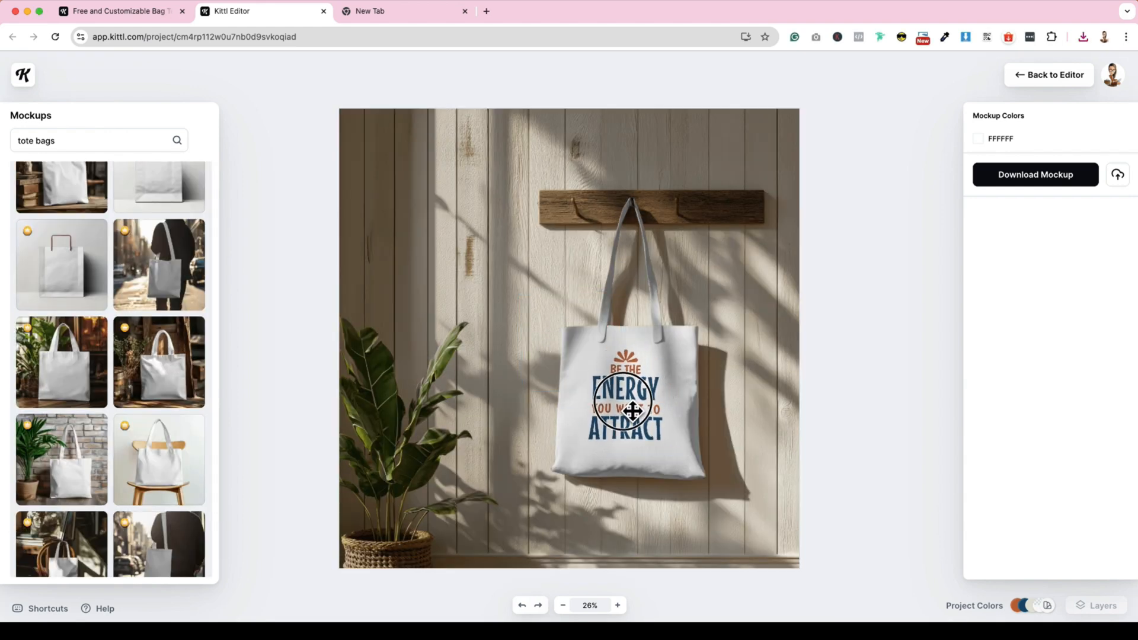
left_click(1051, 175)
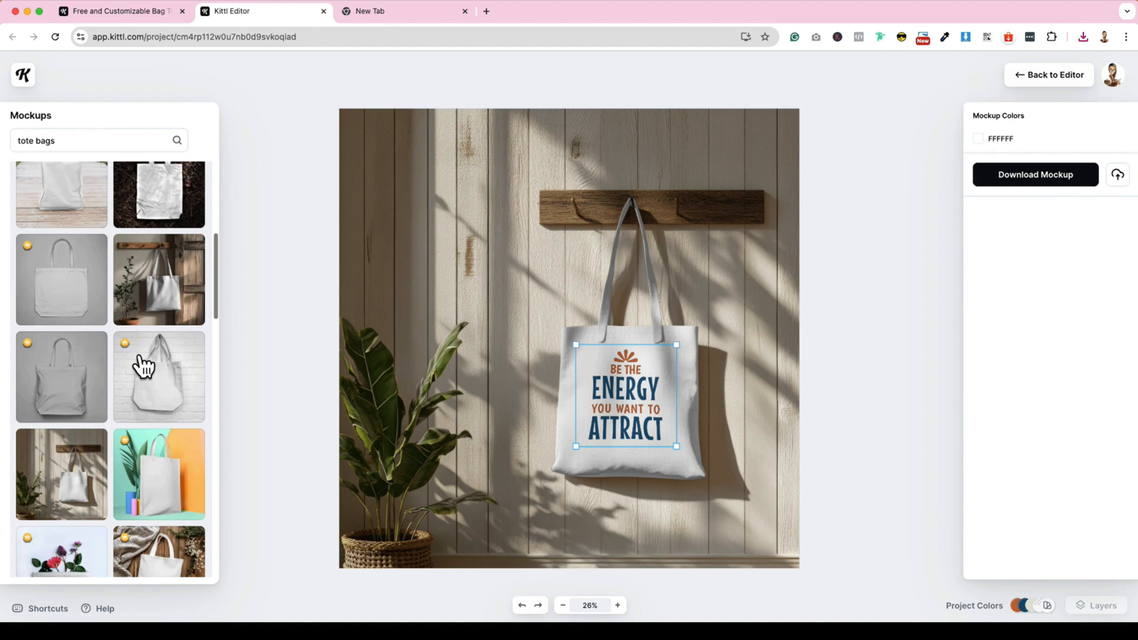
- Apply the hanging tote mockup beside the rustic wooden door, centre the design on the bag, and view the saved BUP Merch Mockup (1).jpg
scroll(142, 363, "up", 3)
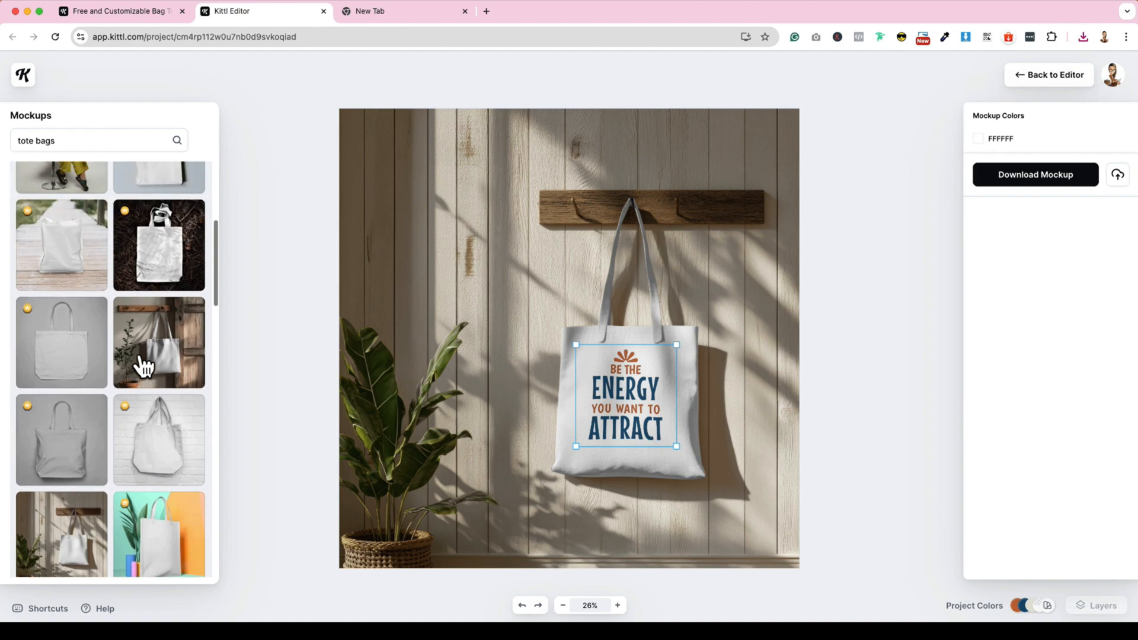
left_click(152, 403)
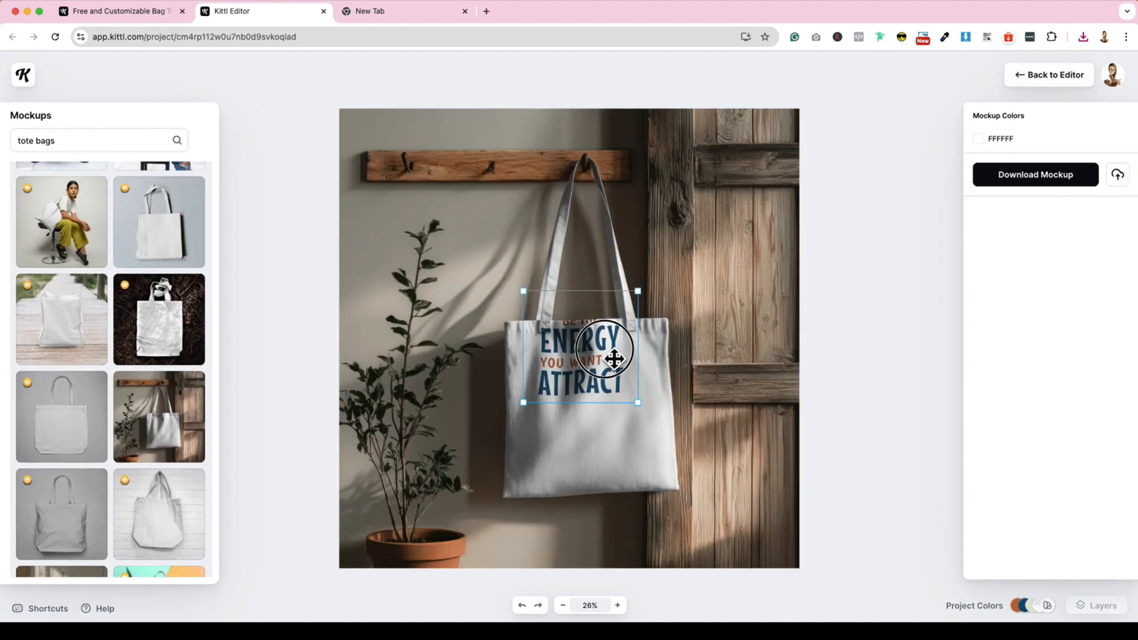
left_click_drag(613, 359, 619, 422)
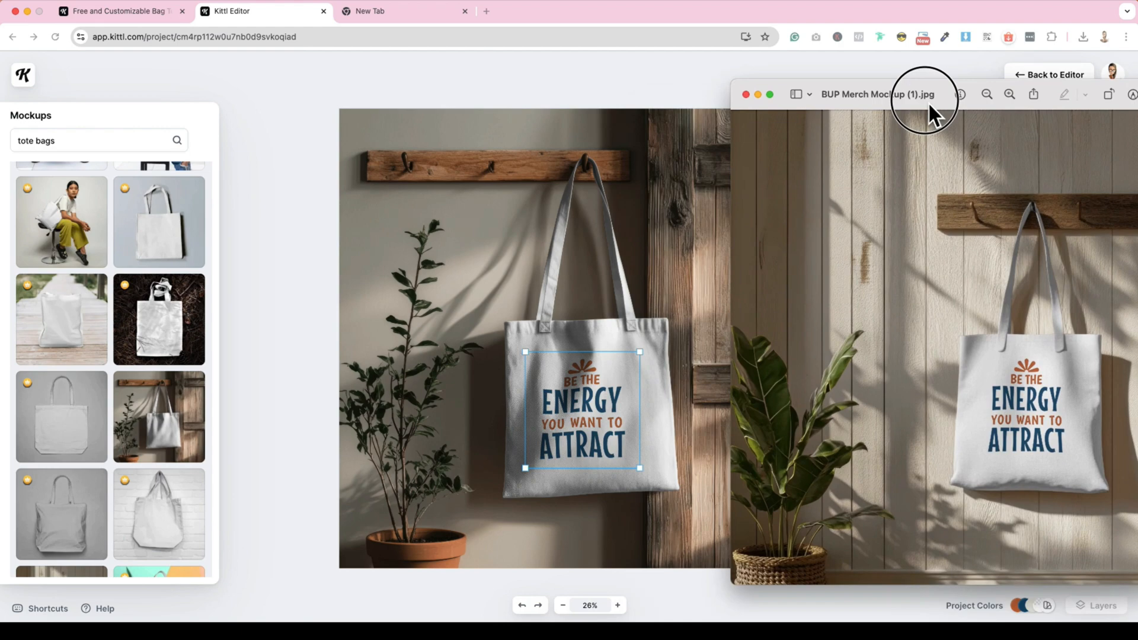
left_click_drag(927, 102, 525, 77)
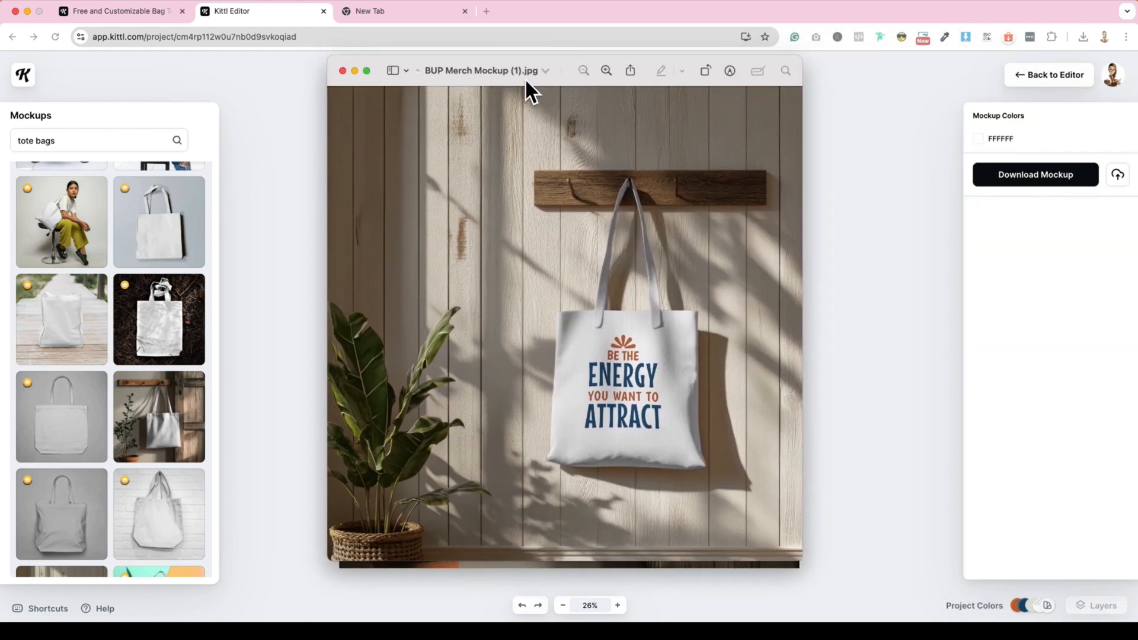